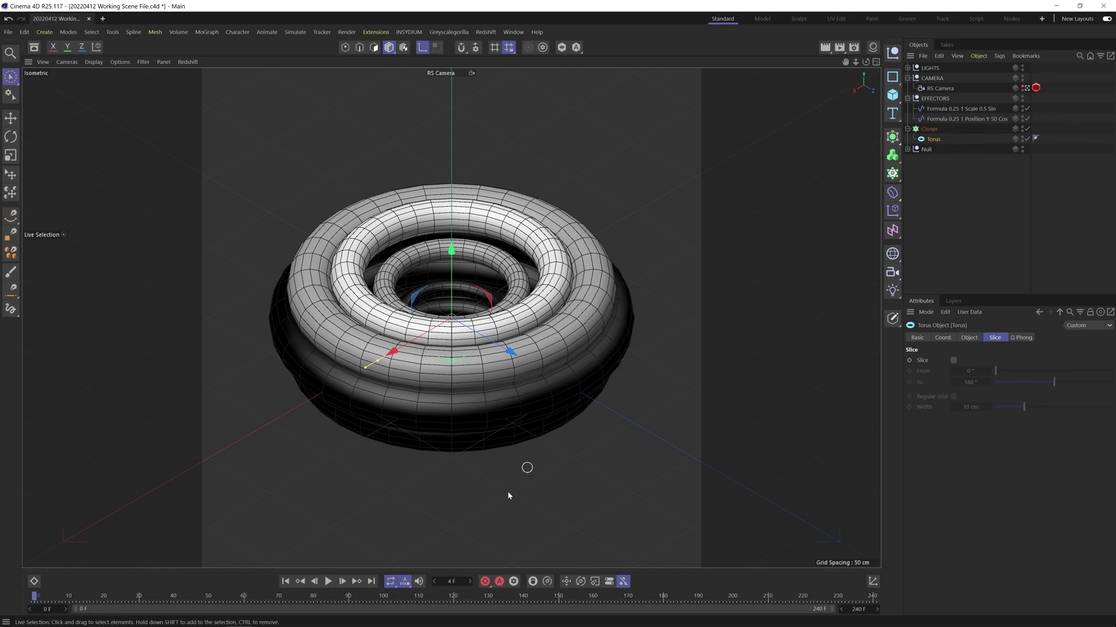
- Play the ring animation and select the Cloner to view its attributes
{"action": "left_click", "coordinate": [328, 582]}
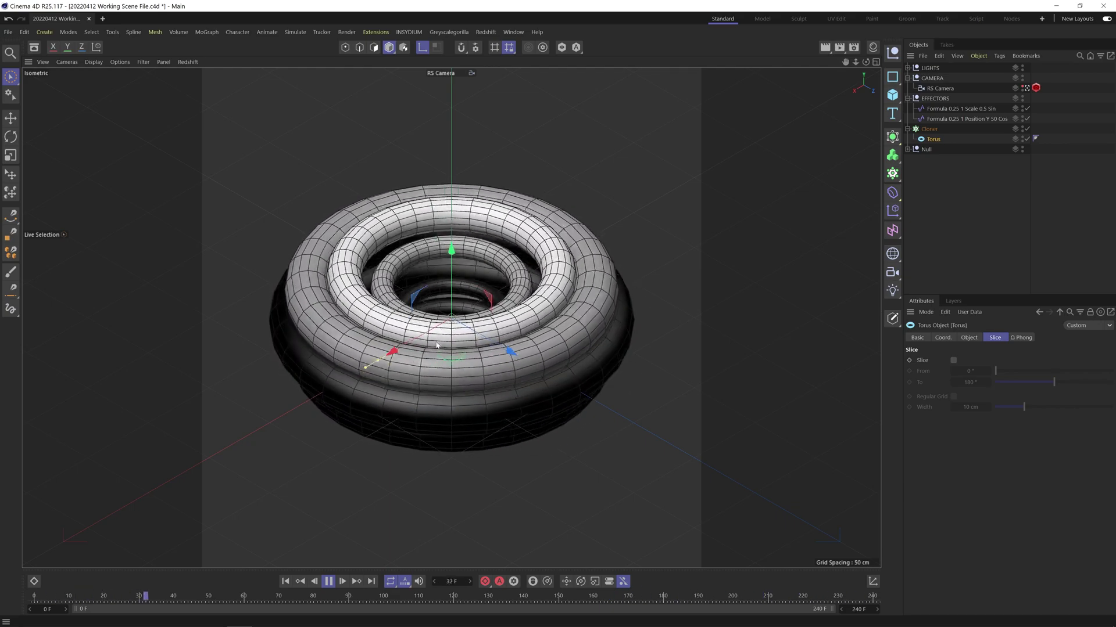
{"action": "left_click", "coordinate": [929, 129]}
- Cut the Cloner to one clone and leave only the Scale formula effector enabled
{"action": "left_click", "coordinate": [940, 430]}
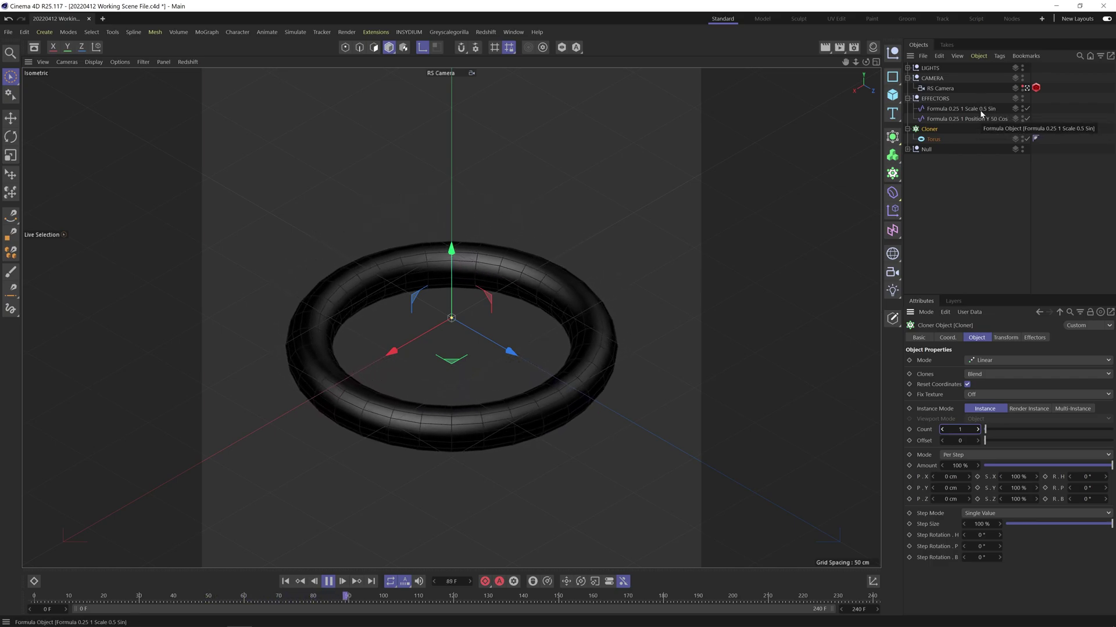
{"action": "left_click", "coordinate": [1027, 109]}
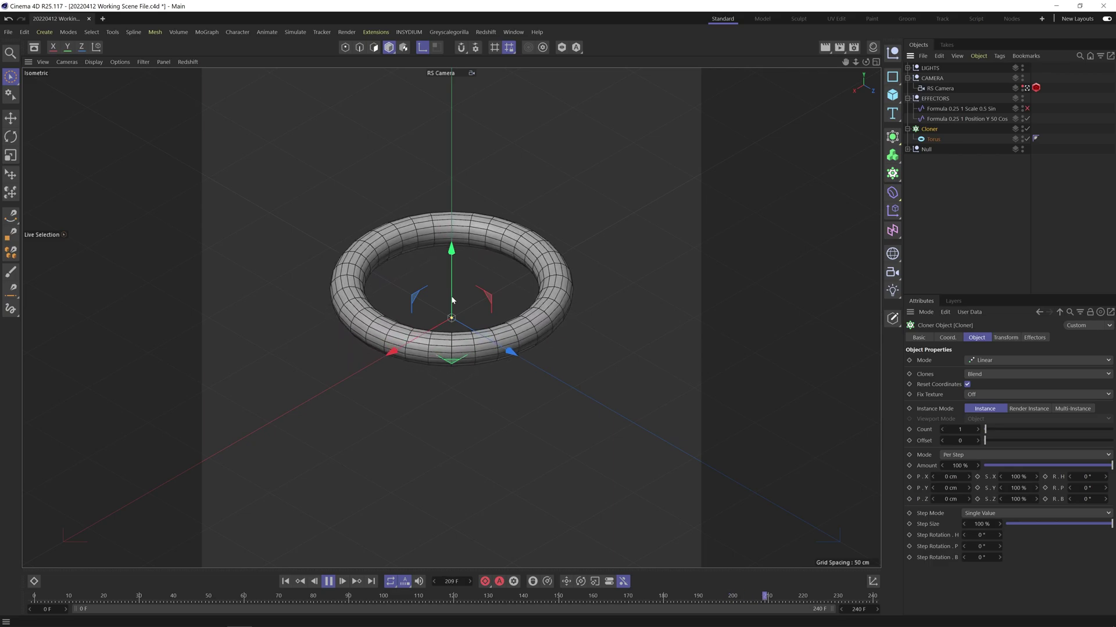
{"action": "left_click", "coordinate": [1027, 118]}
{"action": "left_click", "coordinate": [1027, 109]}
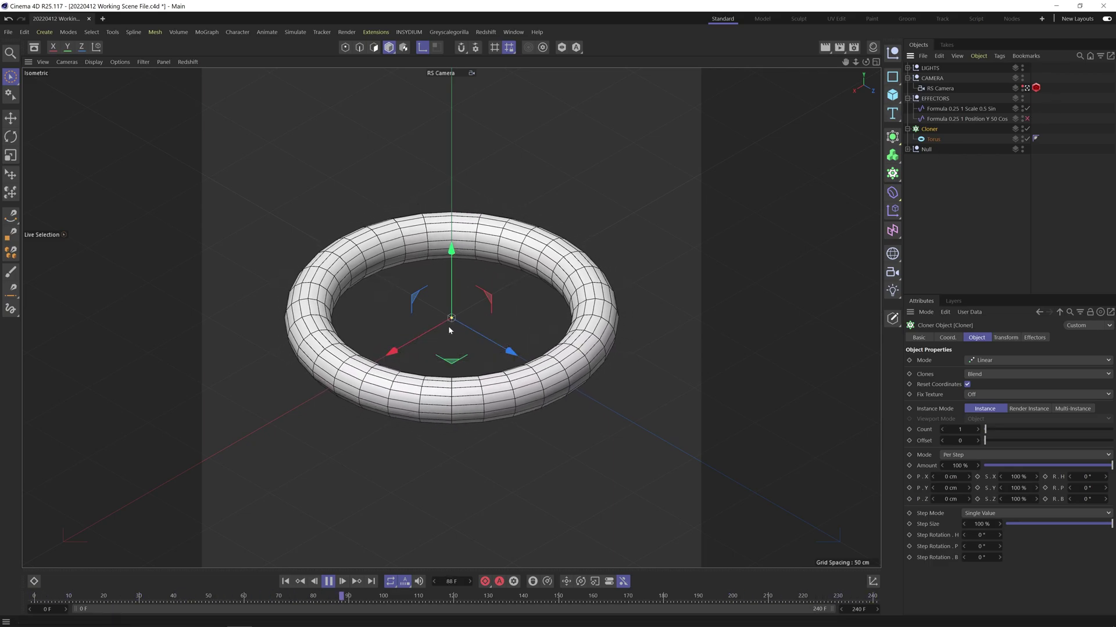
- Replay the scaling animation, then stop it and return to the first frame
{"action": "key", "text": "shift+f"}
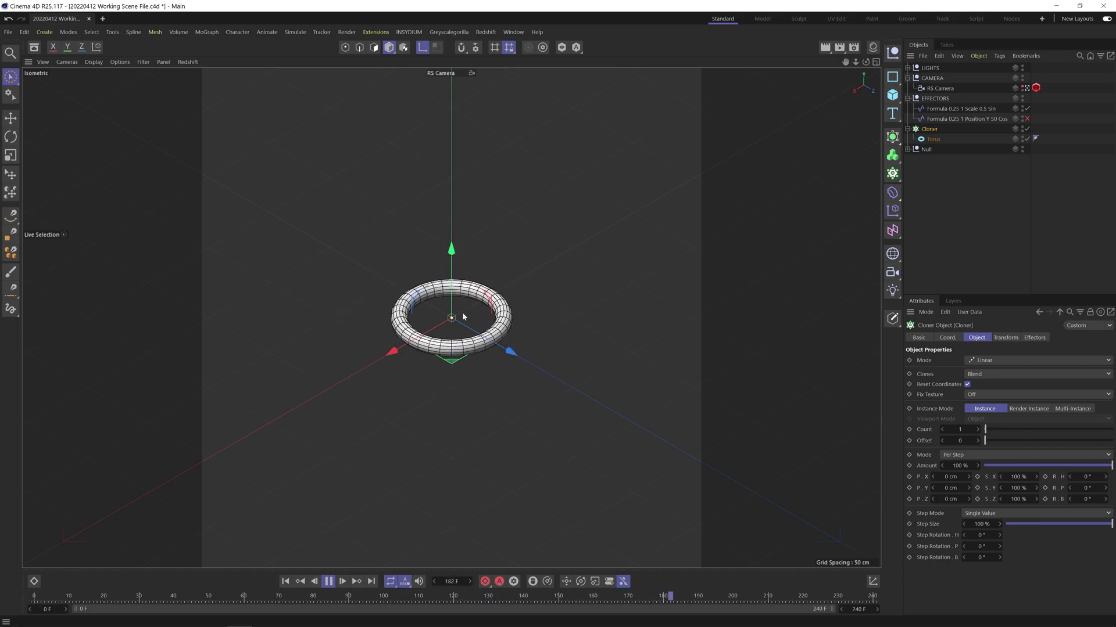
{"action": "left_click", "coordinate": [328, 582]}
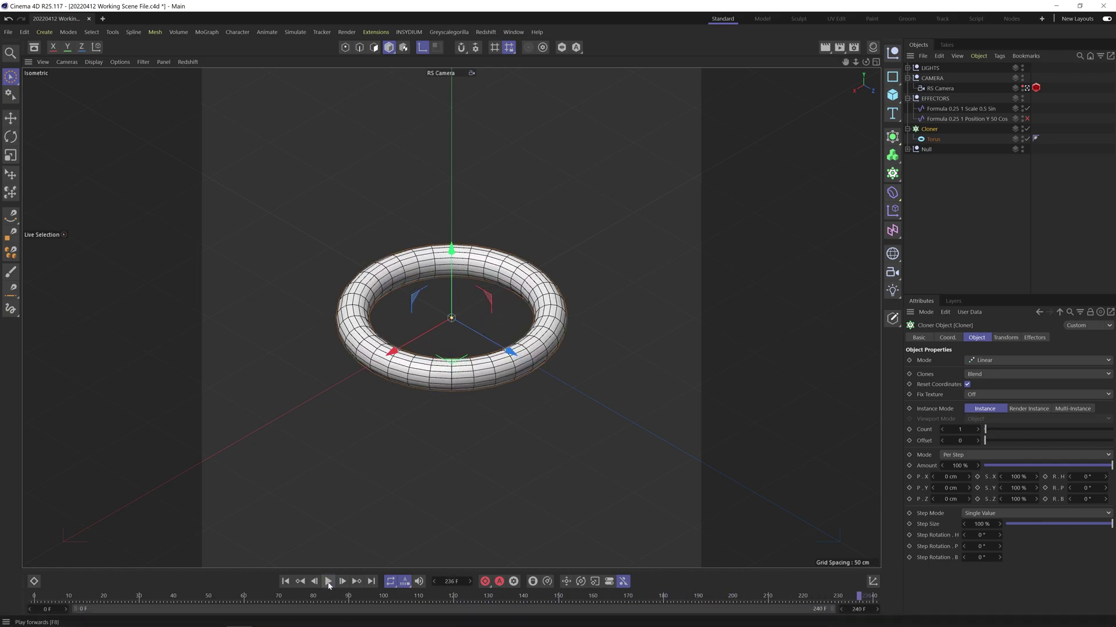
{"action": "left_click", "coordinate": [286, 581]}
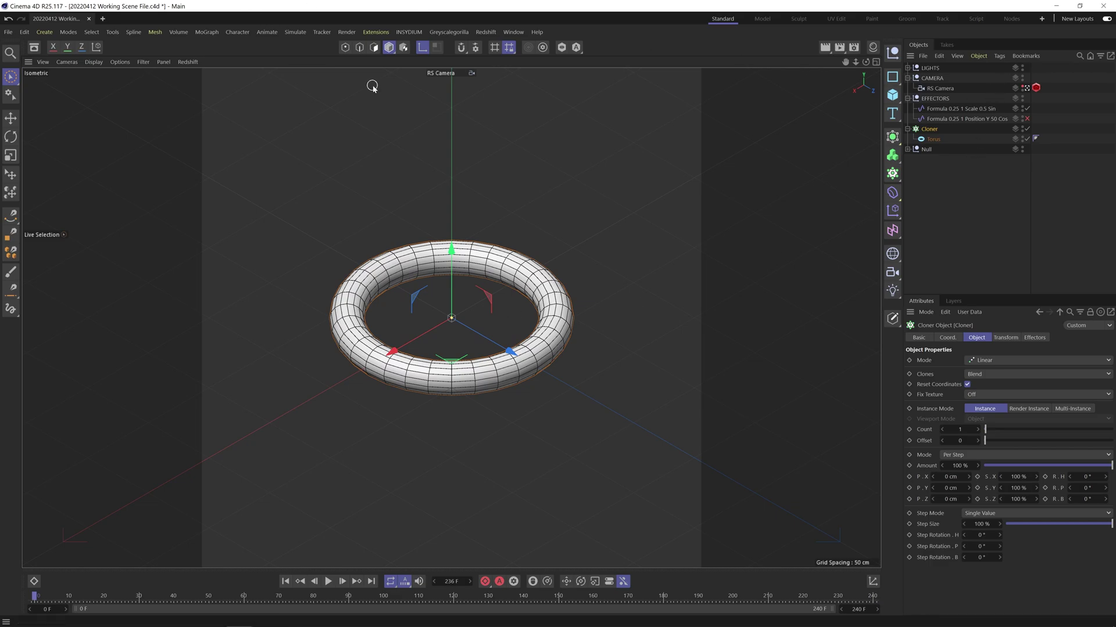
- In a new project, create a Cloner with a Torus as its child
{"action": "left_click", "coordinate": [8, 32]}
{"action": "left_click", "coordinate": [23, 39]}
{"action": "key", "text": "shift+c"}
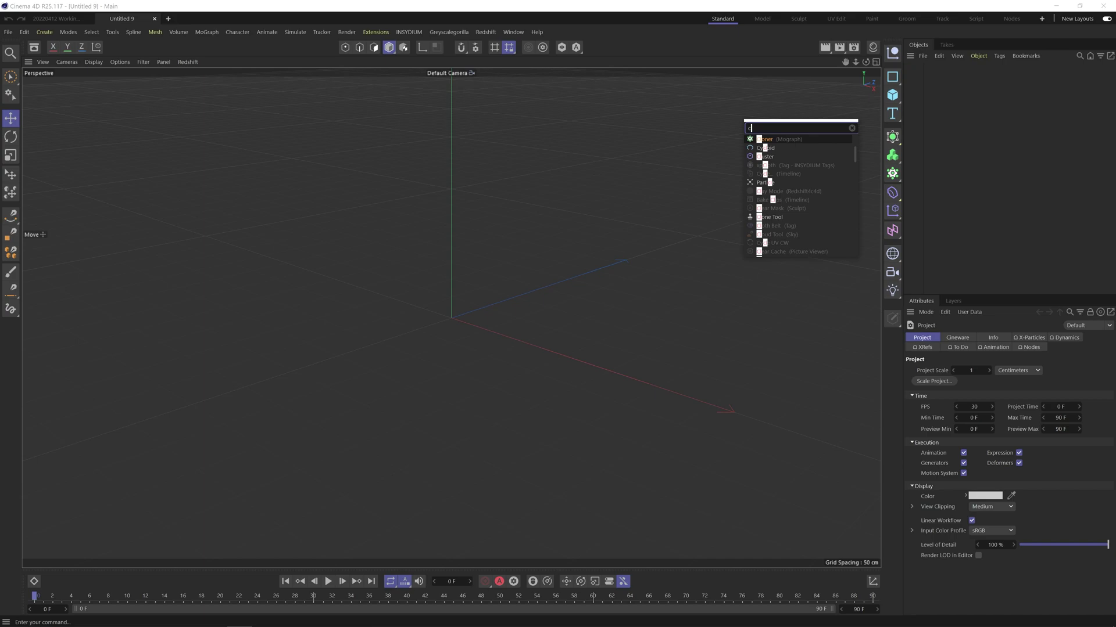
{"action": "type", "text": "cloner"}
{"action": "key", "text": "Return"}
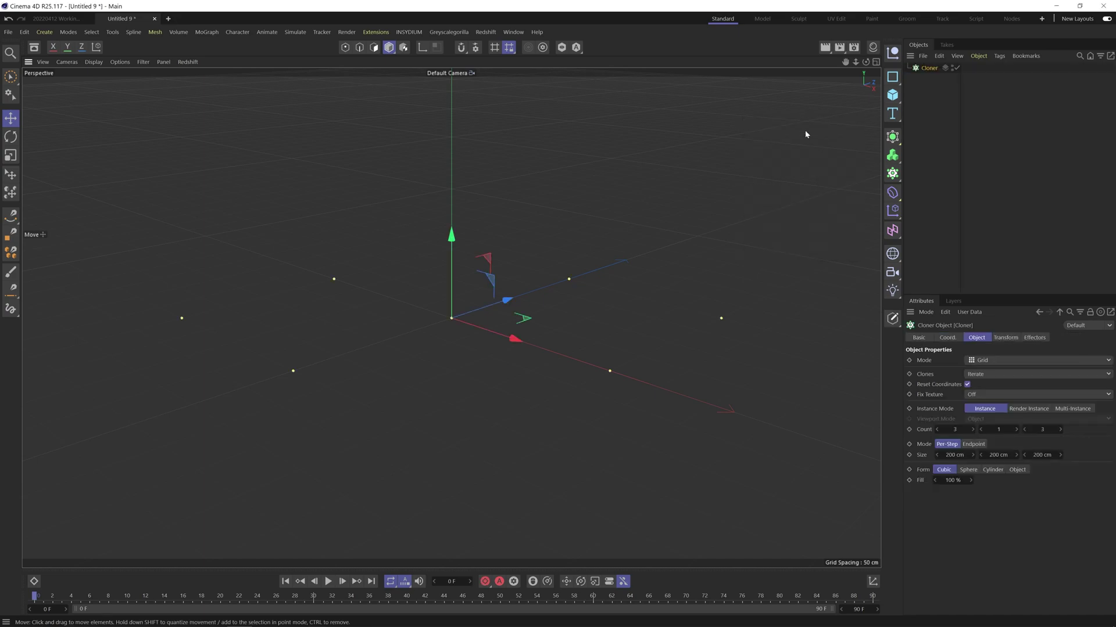
{"action": "left_click", "coordinate": [893, 95]}
{"action": "left_click", "coordinate": [942, 225]}
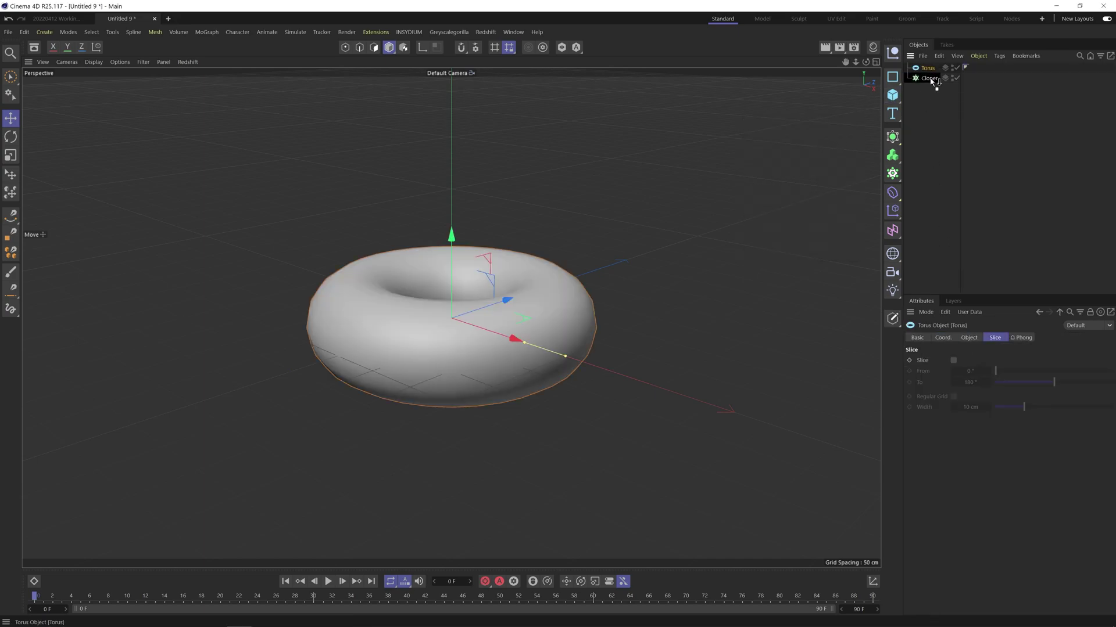
{"action": "left_click_drag", "start_coordinate": [932, 80], "coordinate": [930, 79]}
- Set the Cloner to Linear mode with 0 vertical spacing between clones
{"action": "left_click", "coordinate": [992, 361]}
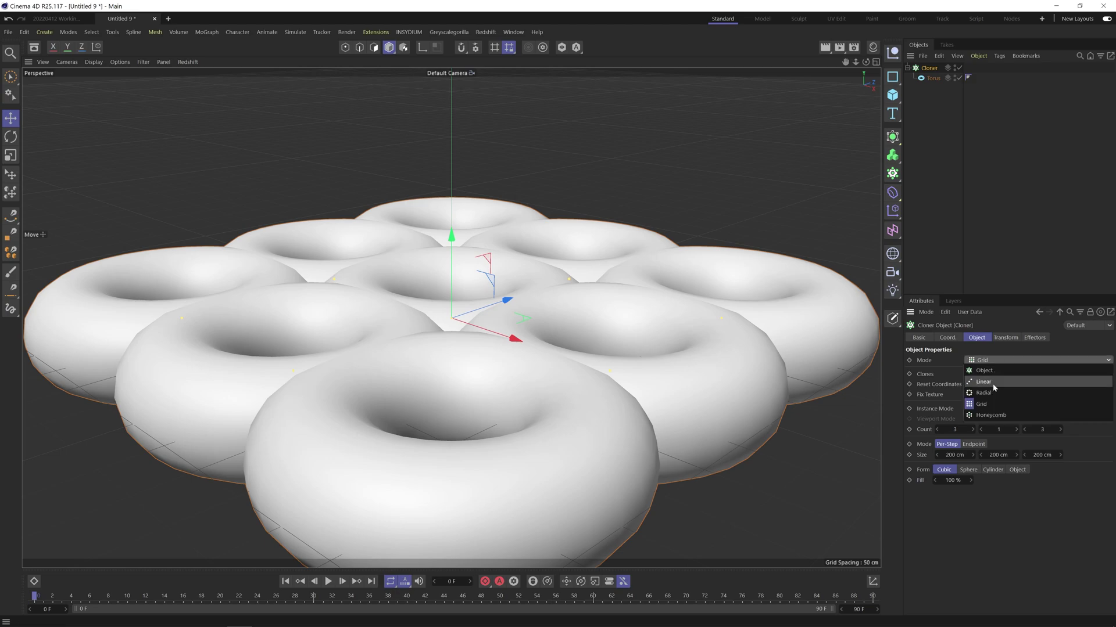
{"action": "left_click", "coordinate": [993, 384]}
{"action": "left_click", "coordinate": [951, 488]}
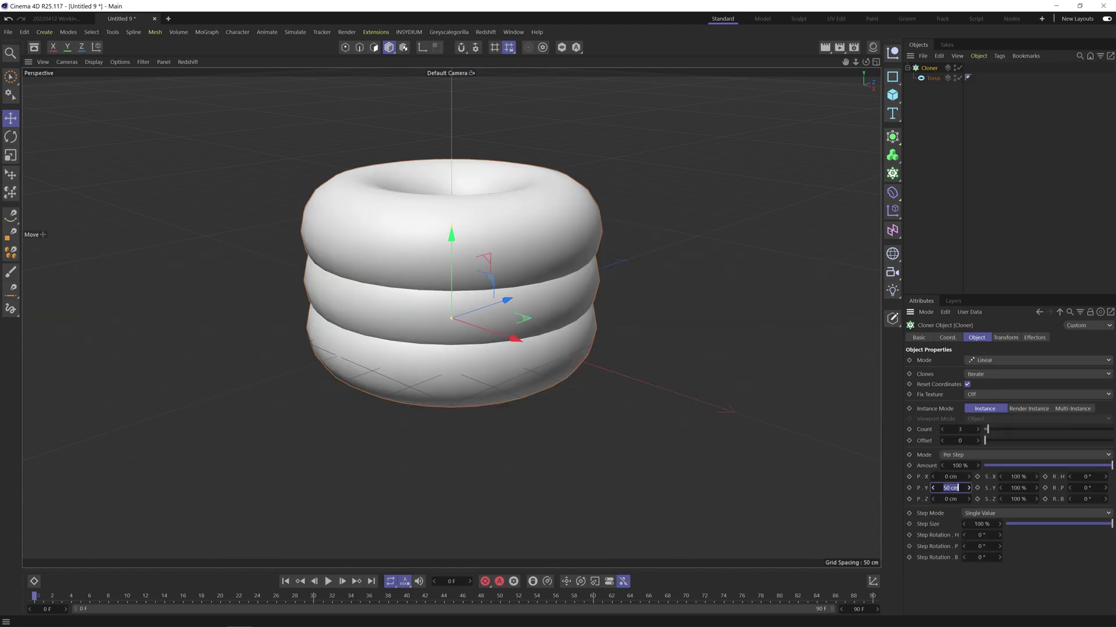
{"action": "type", "text": "0"}
{"action": "key", "text": "Return"}
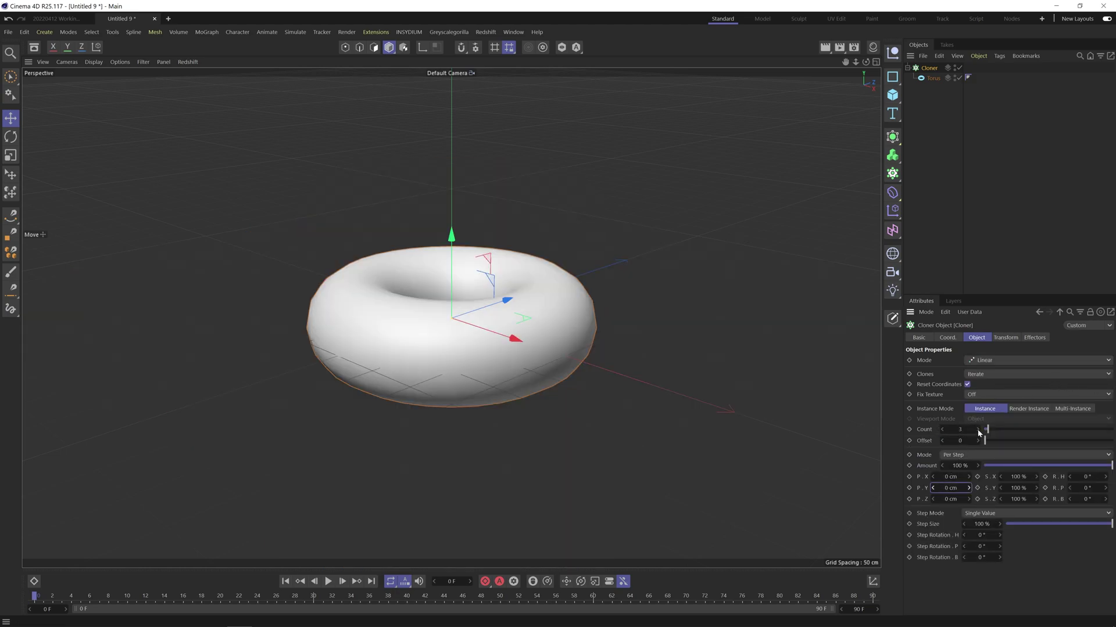
- Reduce the torus pipe radius to 10 cm
{"action": "left_click", "coordinate": [930, 79]}
{"action": "left_click", "coordinate": [968, 337]}
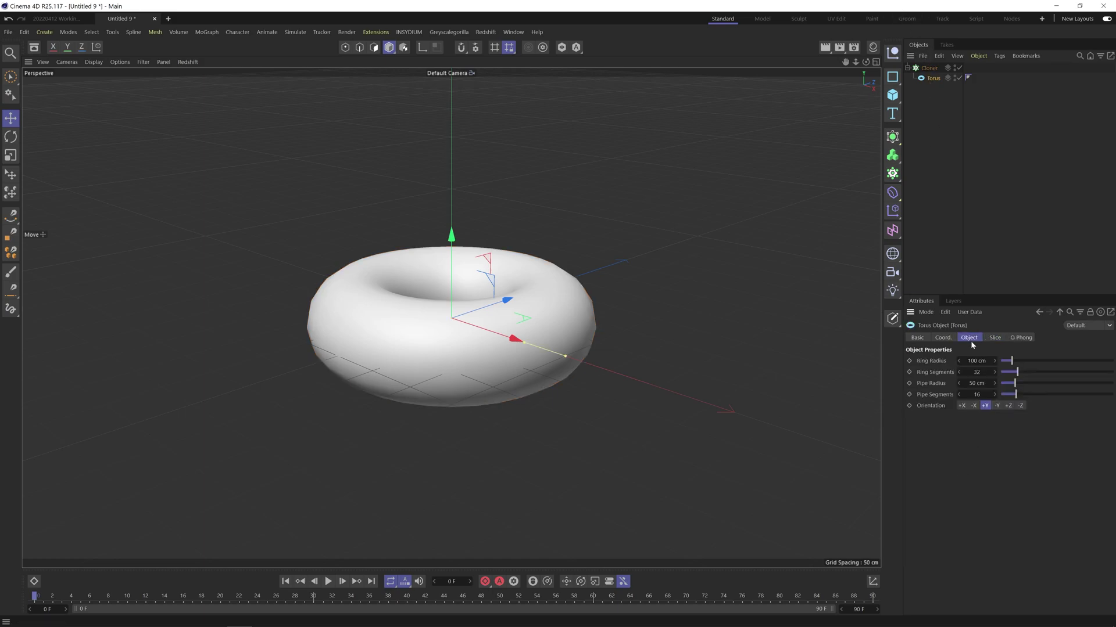
{"action": "left_click", "coordinate": [979, 384]}
{"action": "type", "text": "10"}
{"action": "key", "text": "Return"}
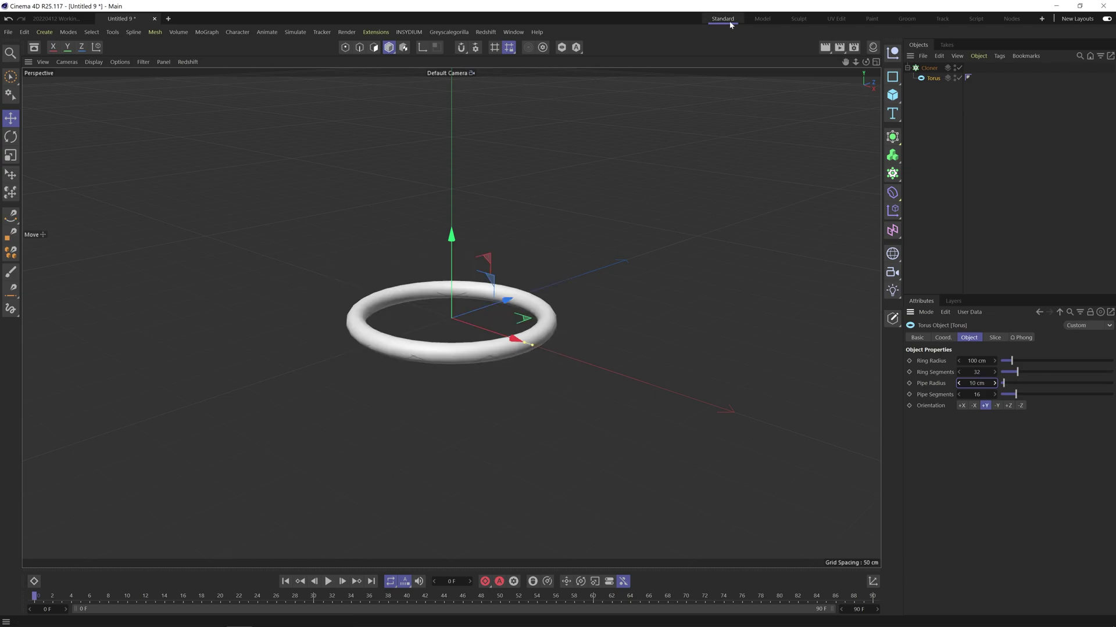
{"action": "left_click_drag", "start_coordinate": [865, 62], "coordinate": [943, 80]}
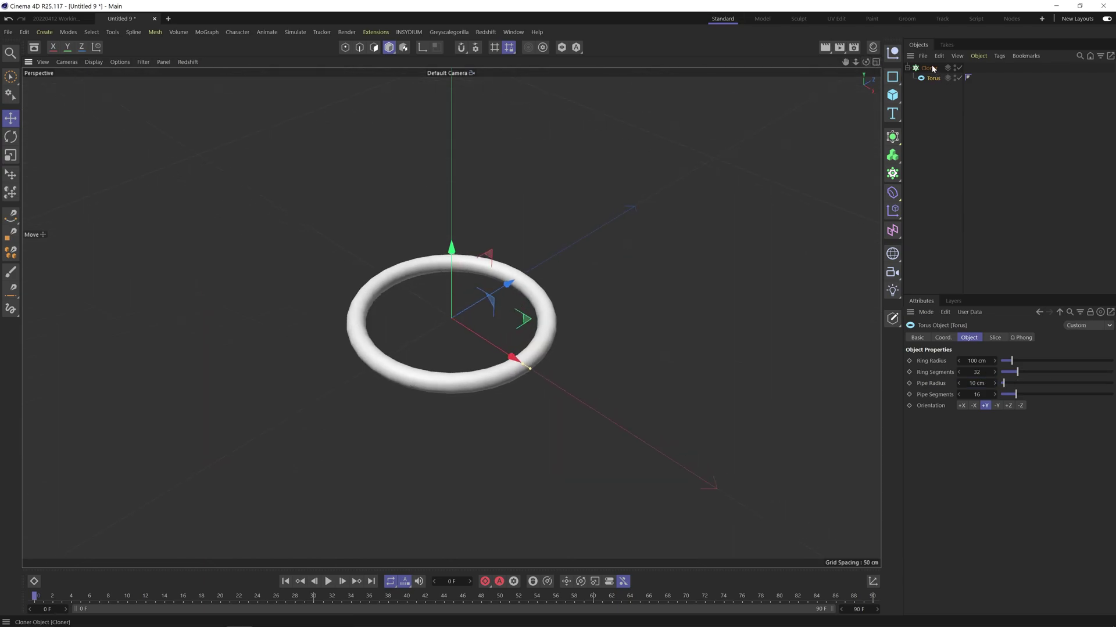
- Add a Formula effector to the Cloner and rename it Position
{"action": "left_click", "coordinate": [930, 68]}
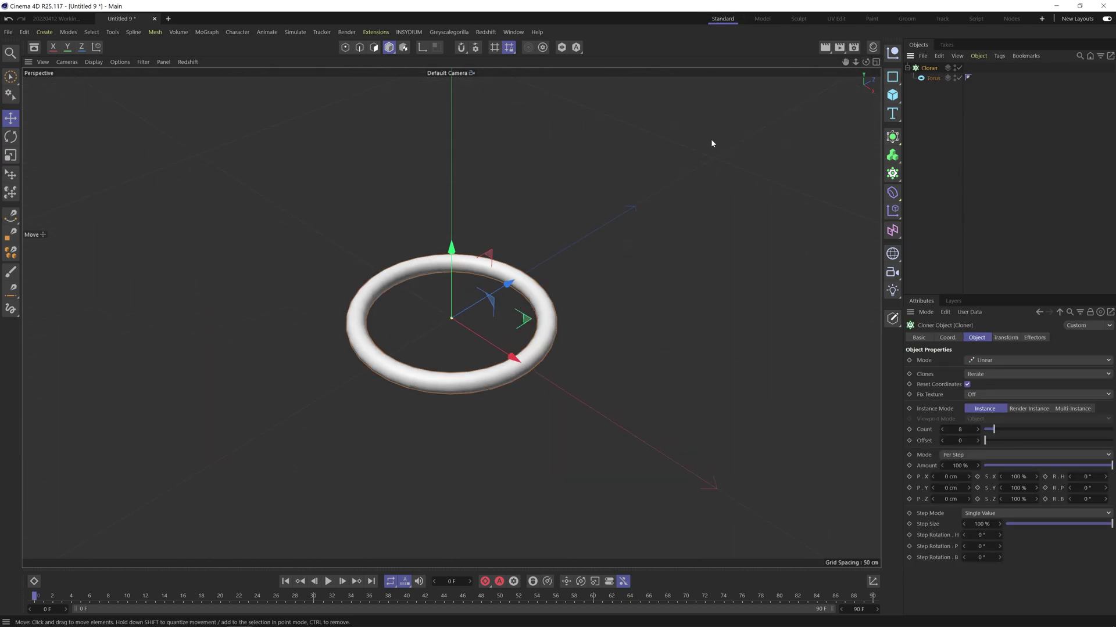
{"action": "key", "text": "shift+c"}
{"action": "type", "text": "form"}
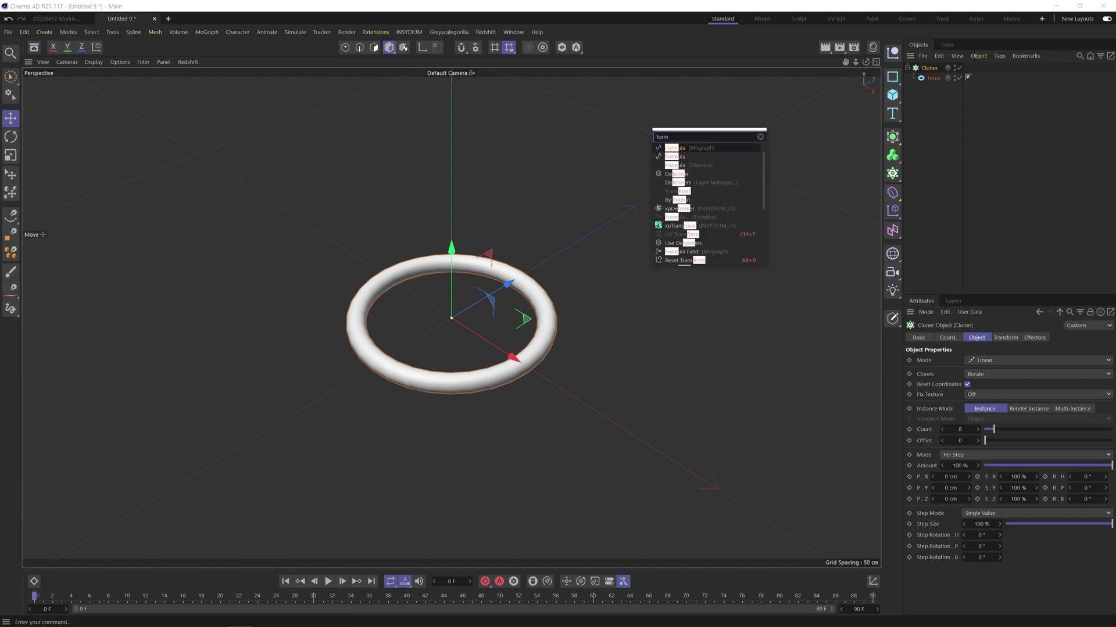
{"action": "key", "text": "Return"}
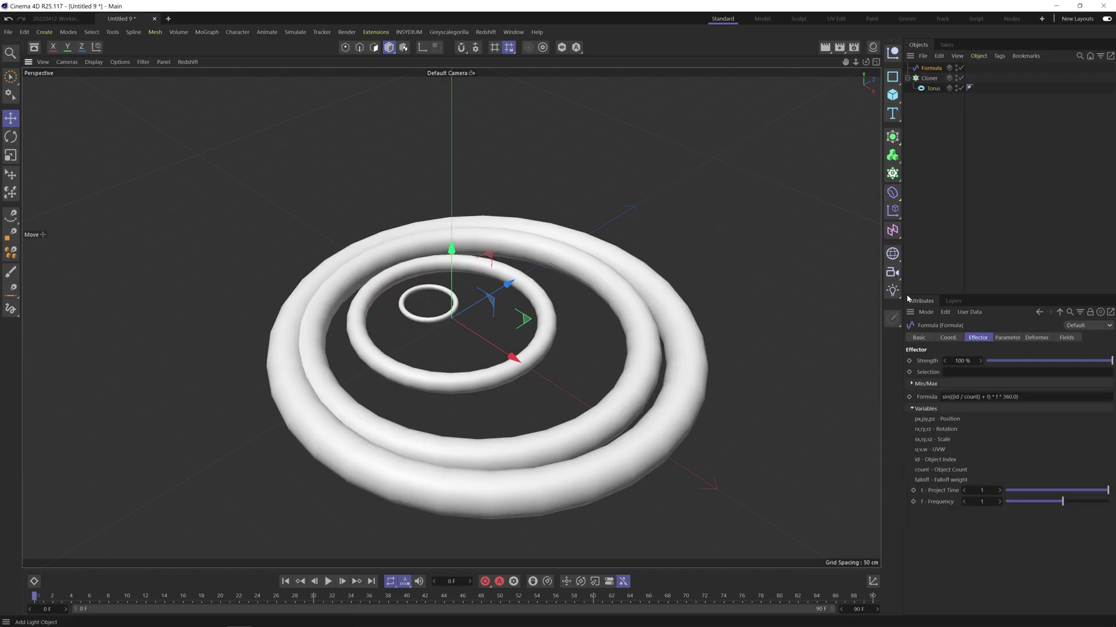
{"action": "left_click", "coordinate": [929, 79]}
{"action": "left_click", "coordinate": [1034, 337]}
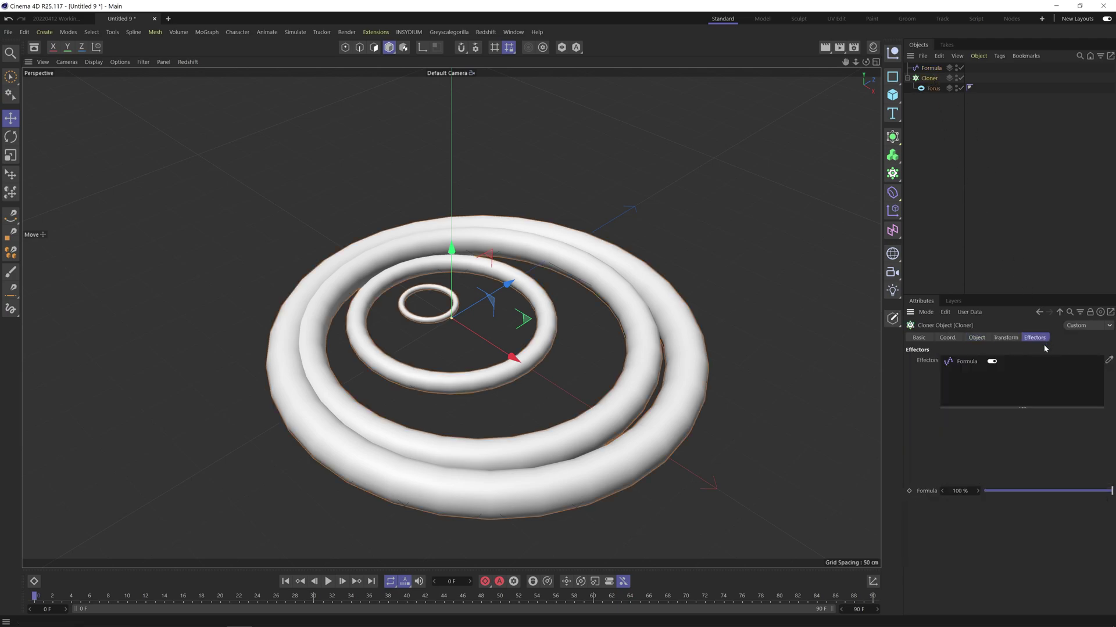
{"action": "double_click", "coordinate": [931, 68]}
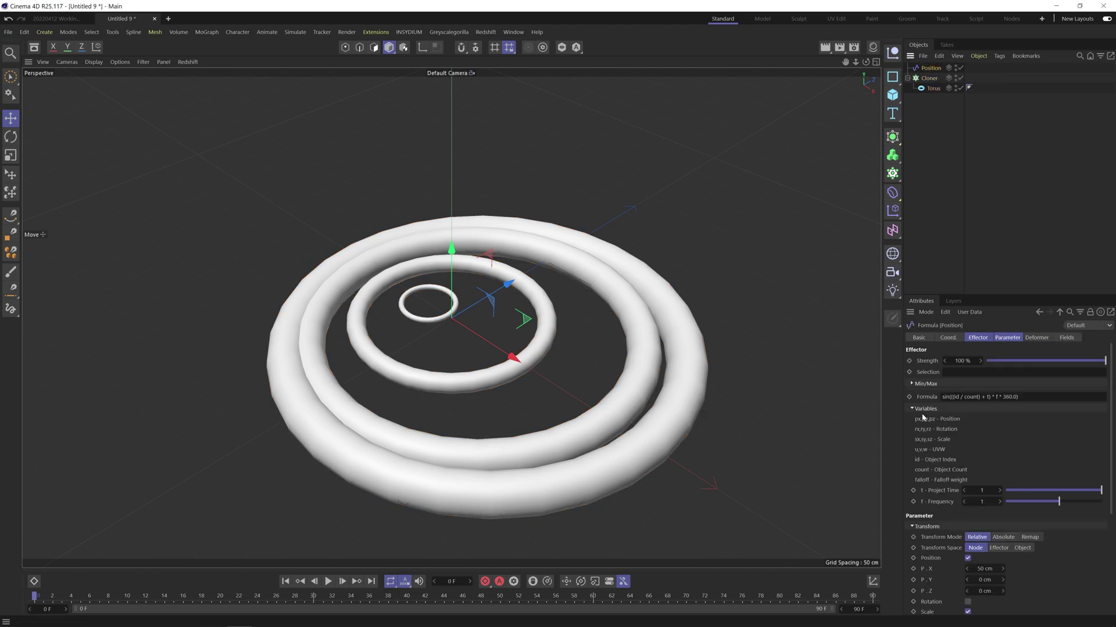
- Turn off the effector's scaling and set its position offset to X 0, Y 50 cm
{"action": "left_click", "coordinate": [1016, 343]}
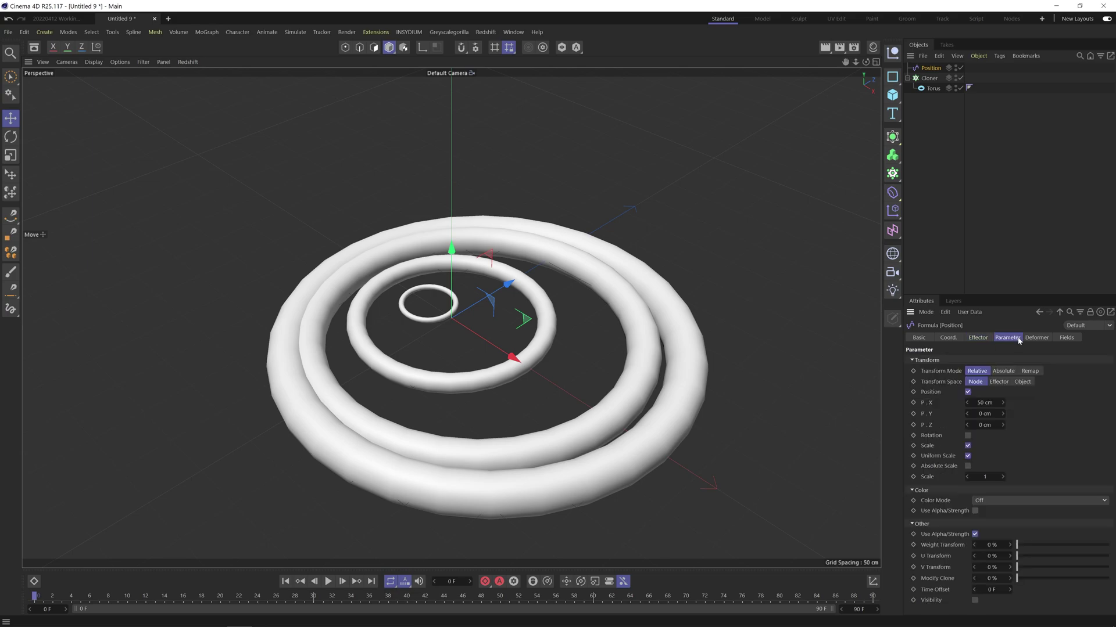
{"action": "left_click", "coordinate": [967, 446]}
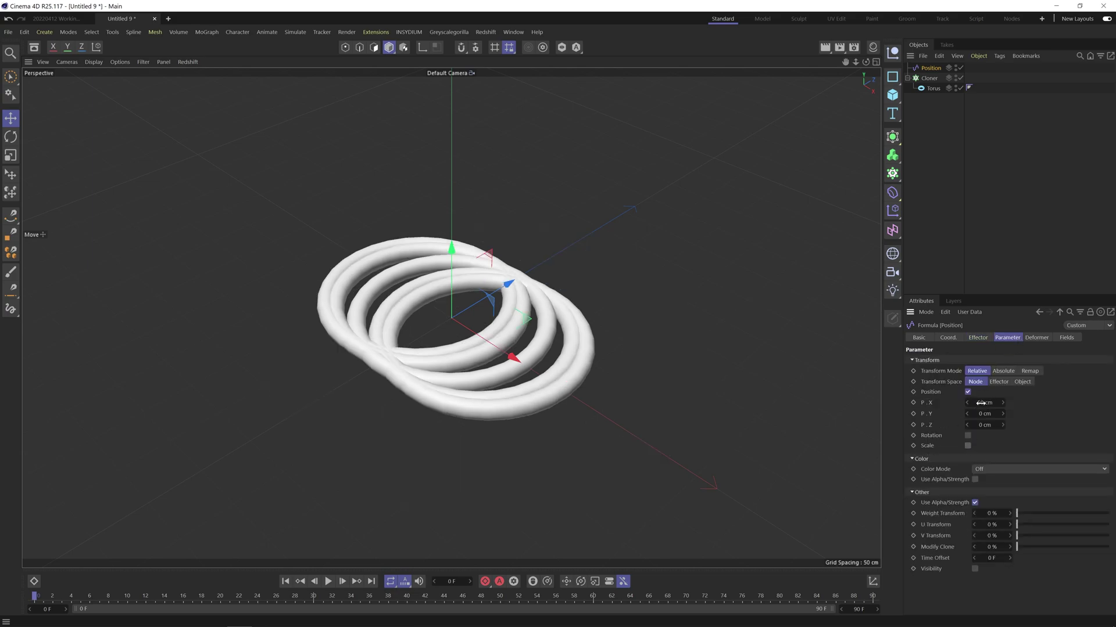
{"action": "type", "text": "0"}
{"action": "key", "text": "Tab"}
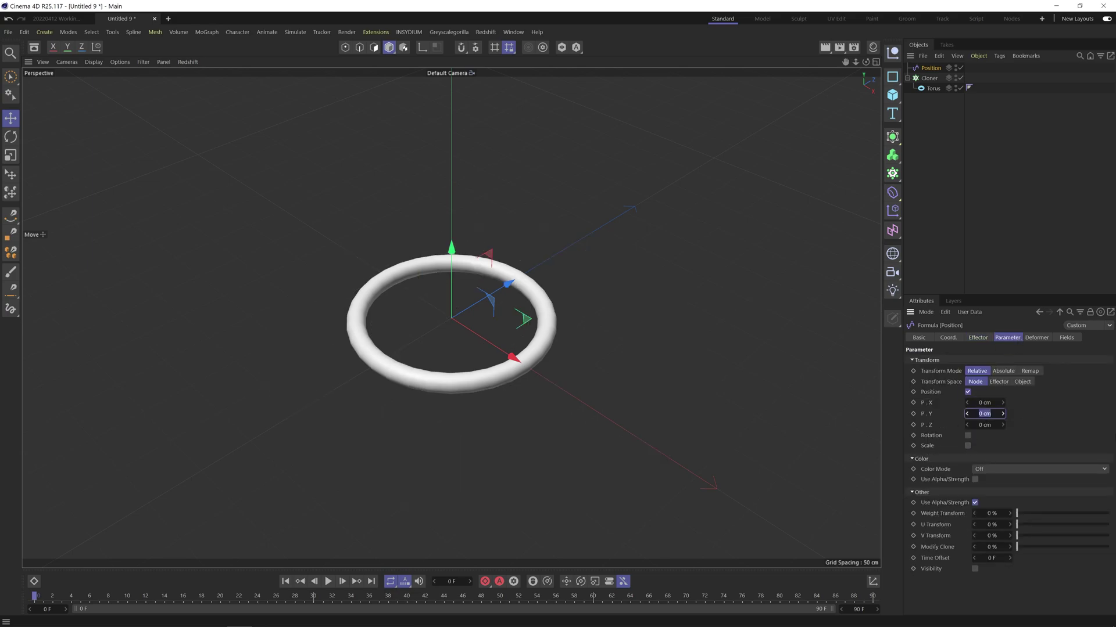
{"action": "type", "text": "50"}
{"action": "key", "text": "Return"}
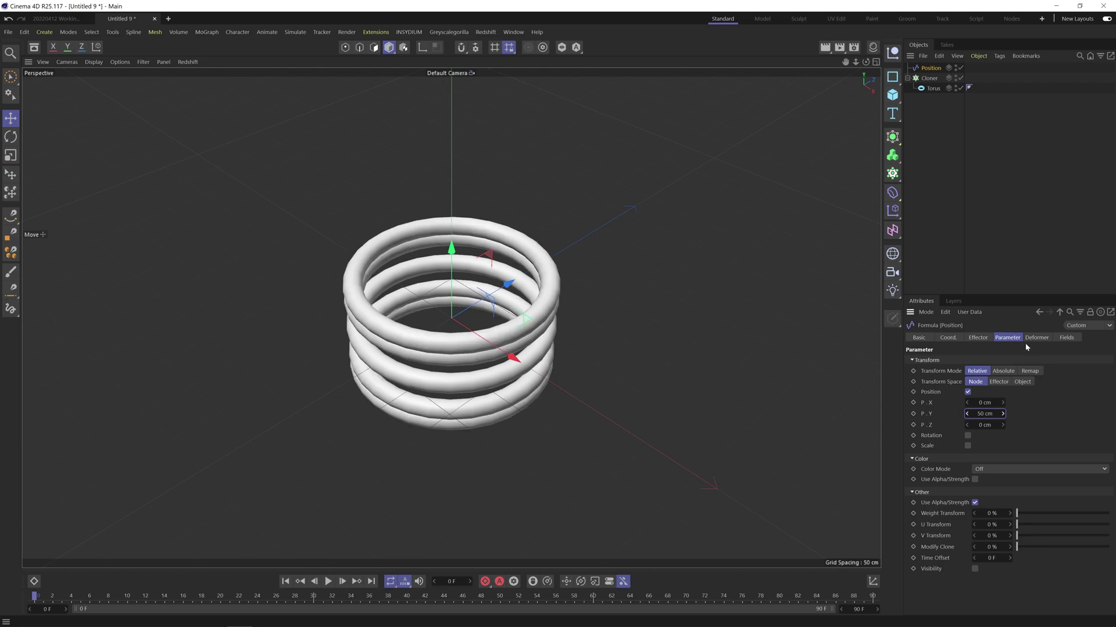
- Change the Position formula from sin to cos with 0.125 project time, then preview playback
{"action": "left_click", "coordinate": [978, 338]}
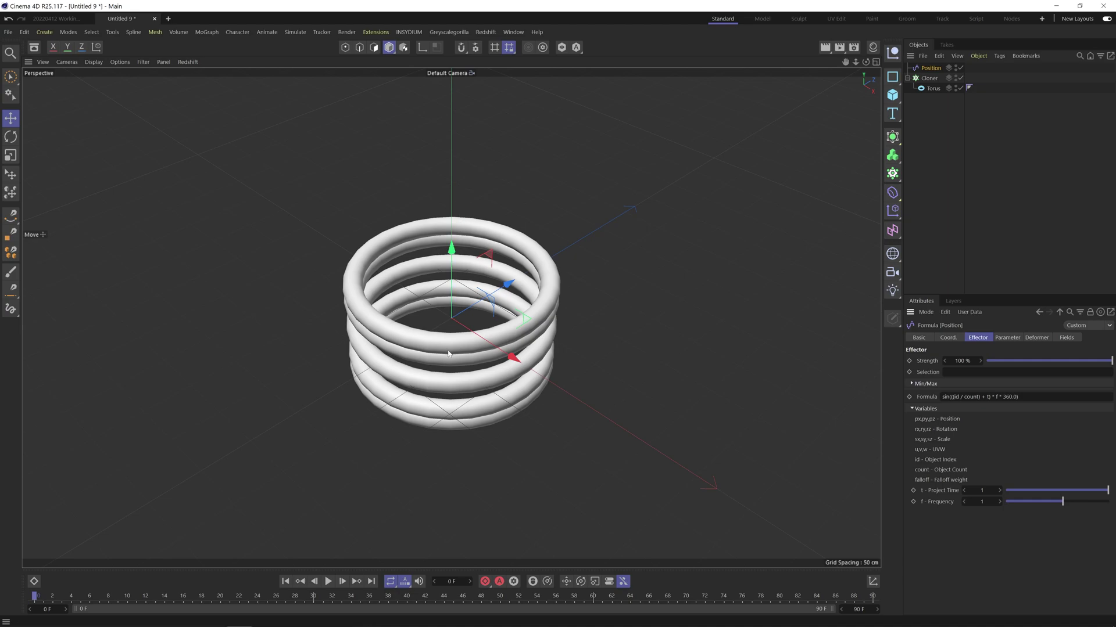
{"action": "double_click", "coordinate": [947, 397]}
{"action": "type", "text": "cos"}
{"action": "key", "text": "Tab"}
{"action": "type", "text": "0.125"}
{"action": "key", "text": "Return"}
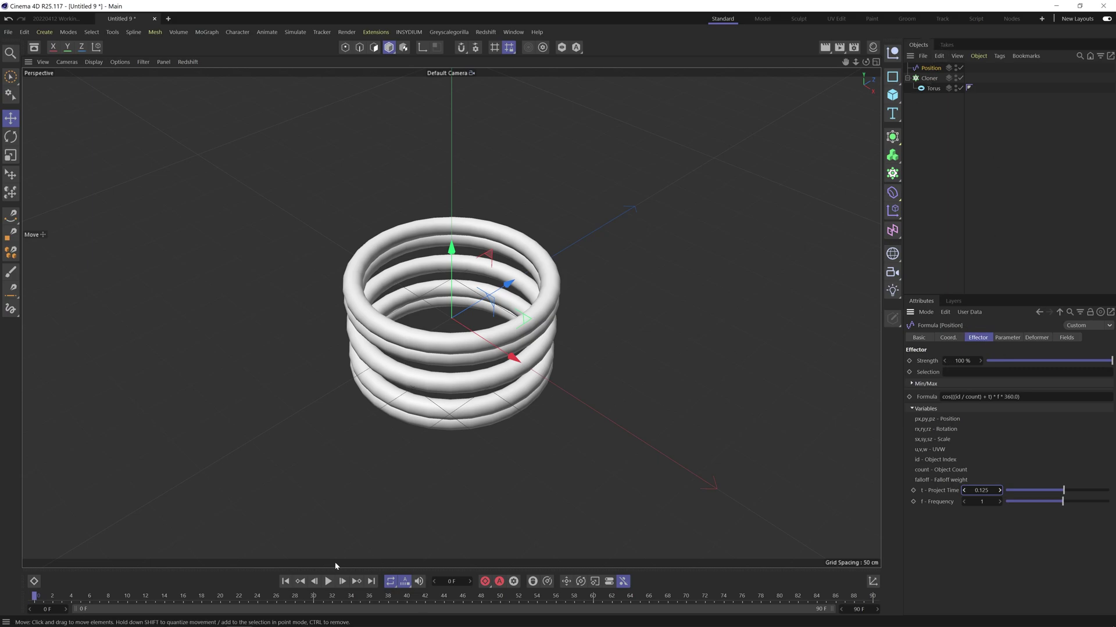
{"action": "key", "text": "F8"}
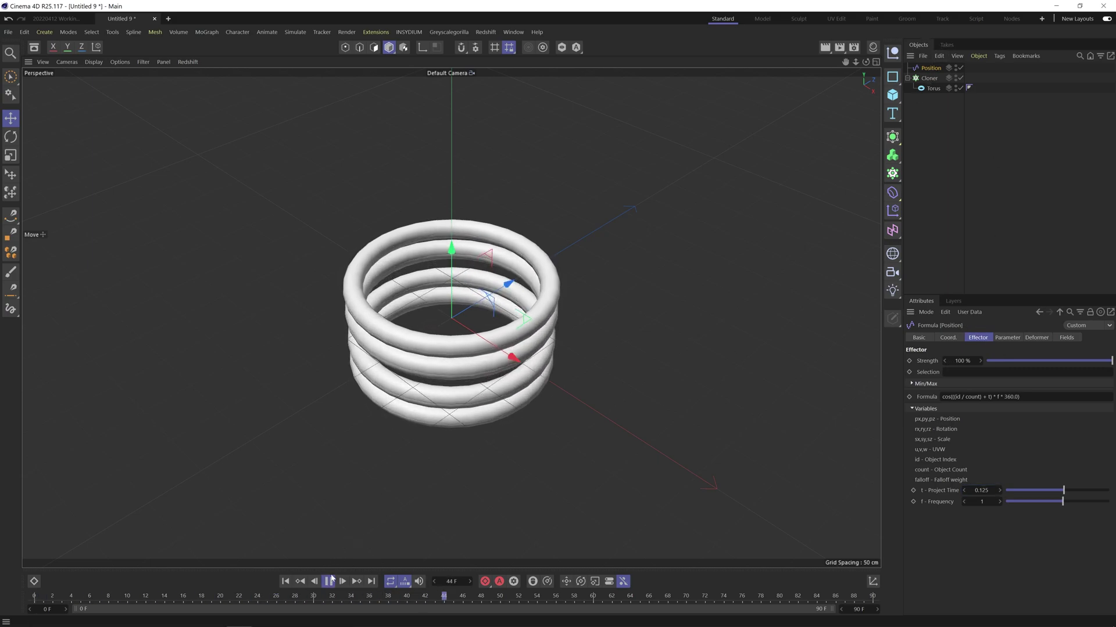
{"action": "key", "text": "F8"}
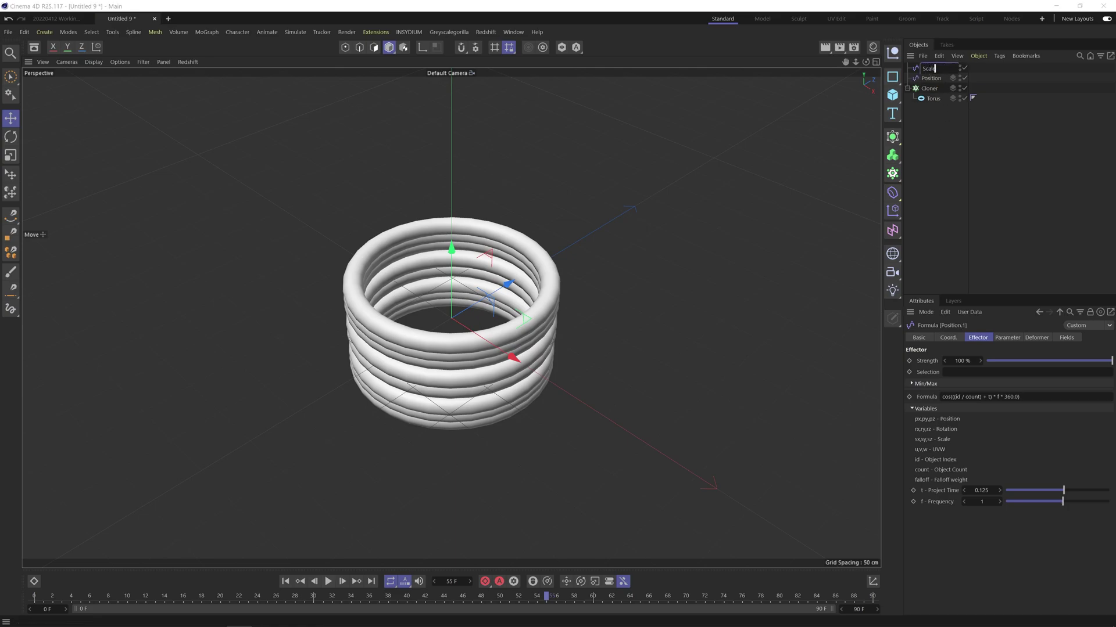
- Rename the duplicate effector Scale, make it drive scale instead of position, and use sin
{"action": "left_click", "coordinate": [934, 69]}
{"action": "left_click", "coordinate": [1007, 338]}
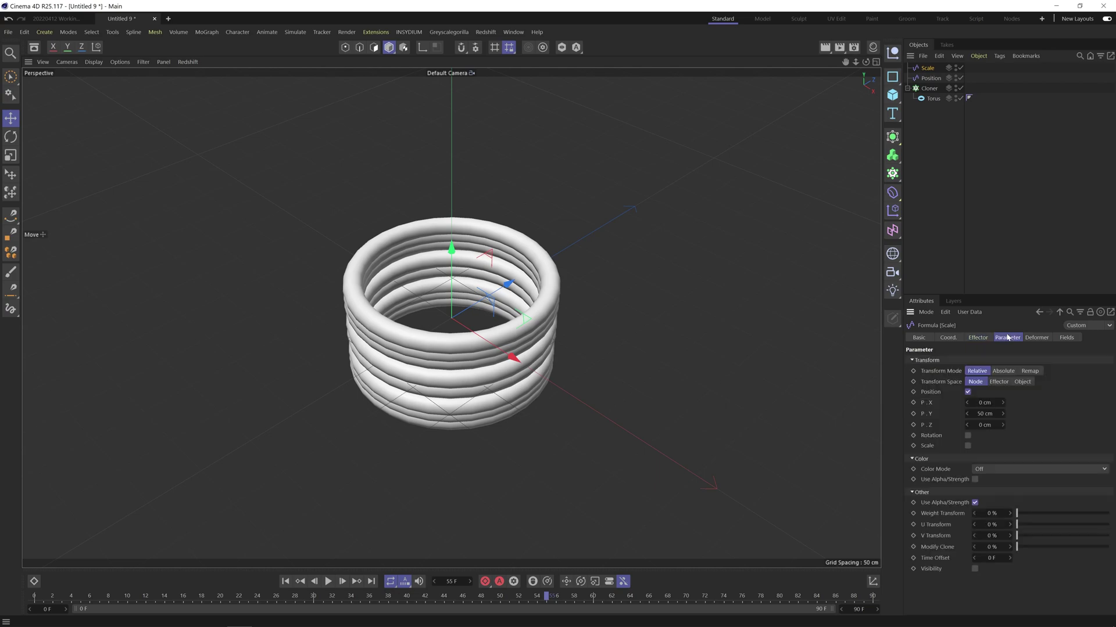
{"action": "left_click", "coordinate": [967, 392]}
{"action": "left_click", "coordinate": [967, 412]}
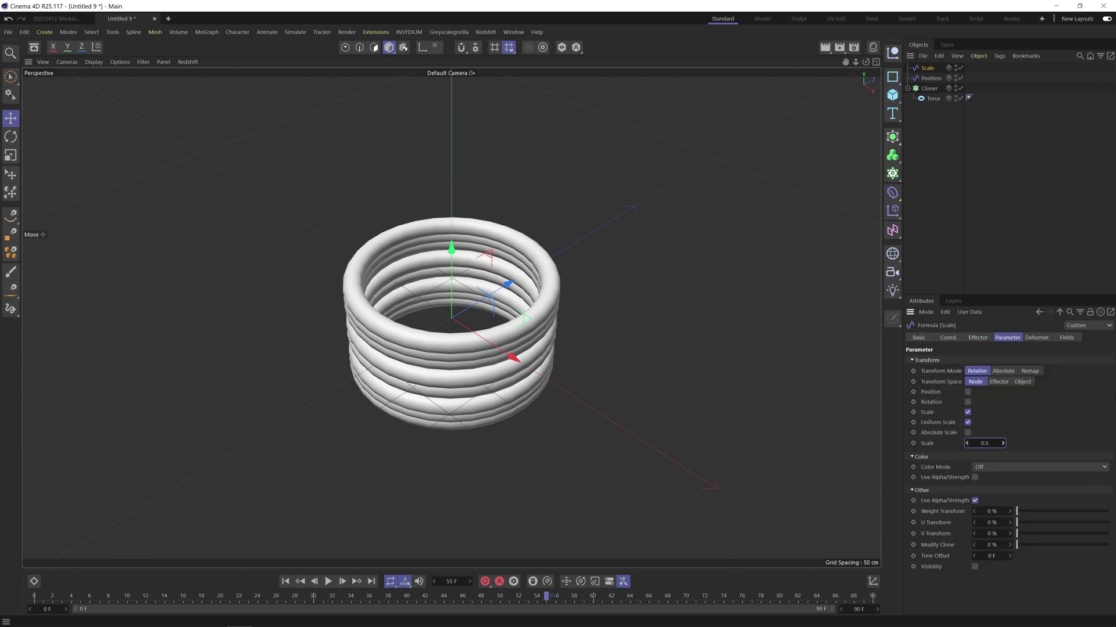
{"action": "left_click", "coordinate": [980, 339]}
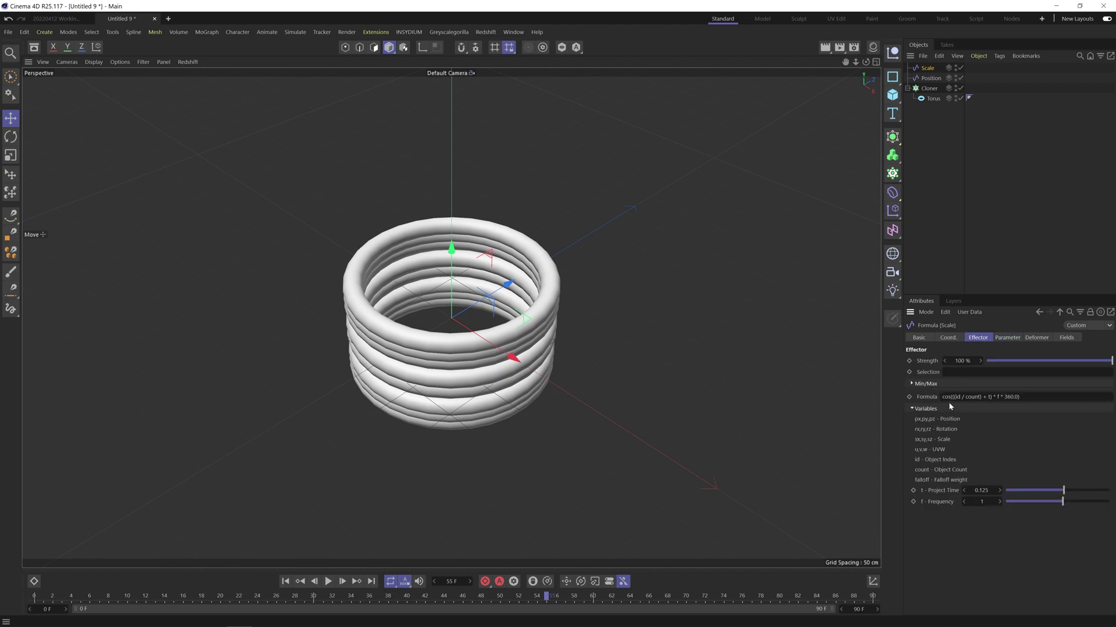
{"action": "double_click", "coordinate": [946, 397]}
{"action": "type", "text": "sin"}
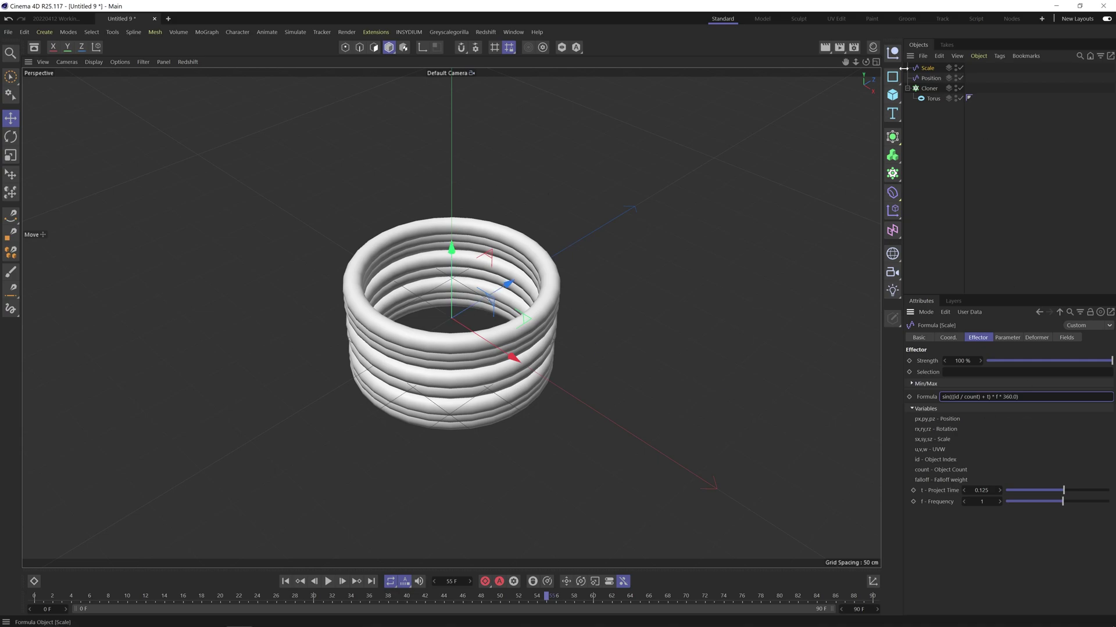
- Add the Scale effector to the Cloner's Effectors list, play the animation, and select the Torus
{"action": "left_click", "coordinate": [929, 89]}
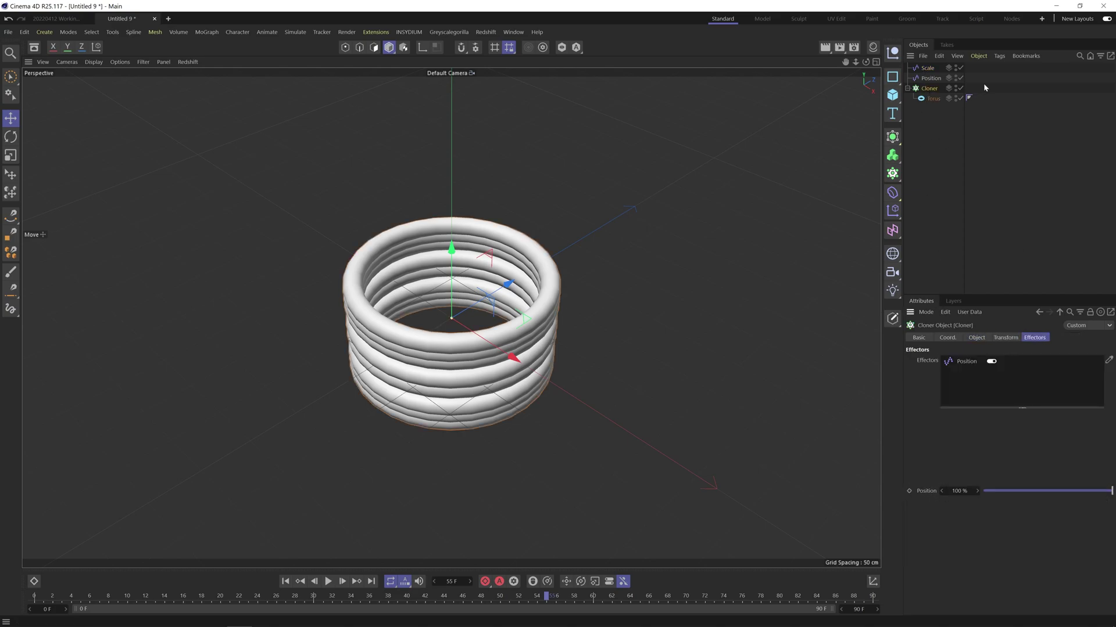
{"action": "left_click_drag", "start_coordinate": [980, 391], "coordinate": [979, 390]}
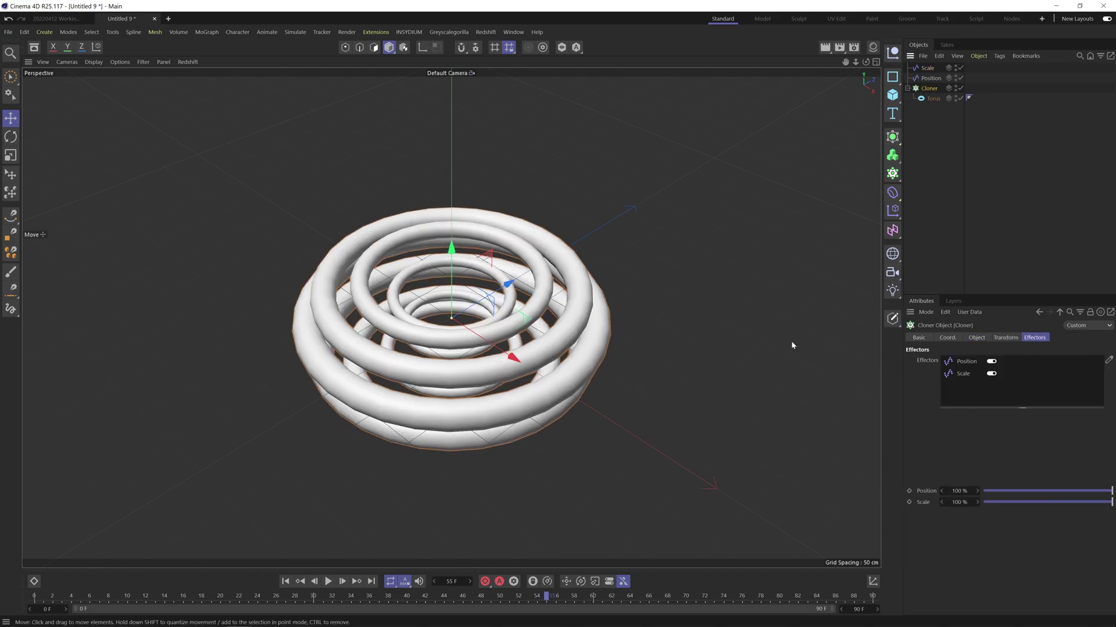
{"action": "left_click", "coordinate": [329, 582]}
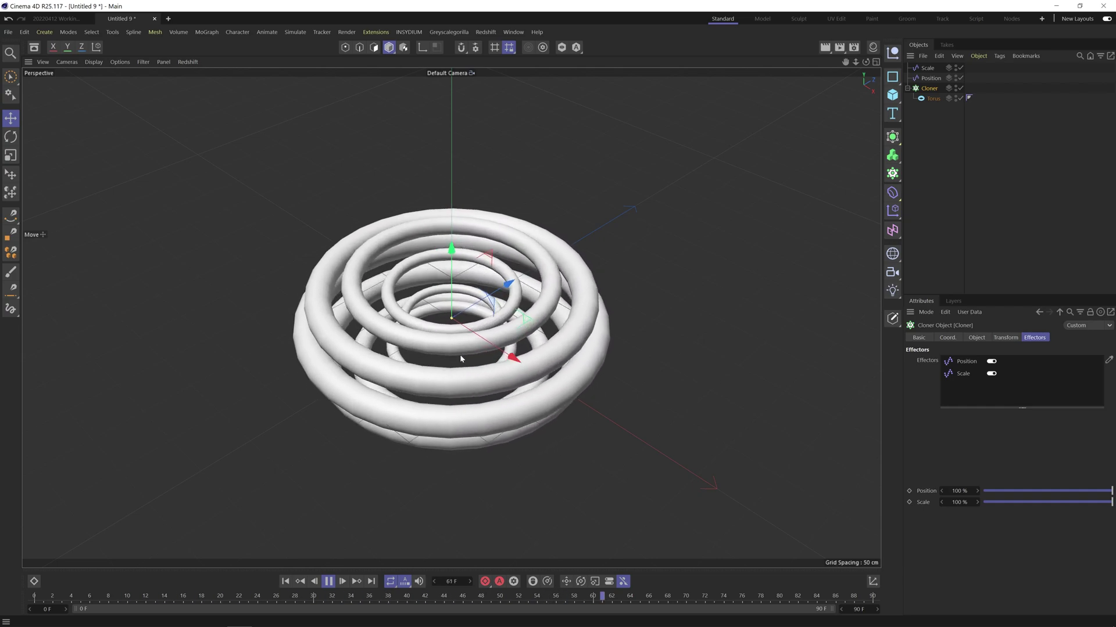
{"action": "left_click", "coordinate": [933, 98]}
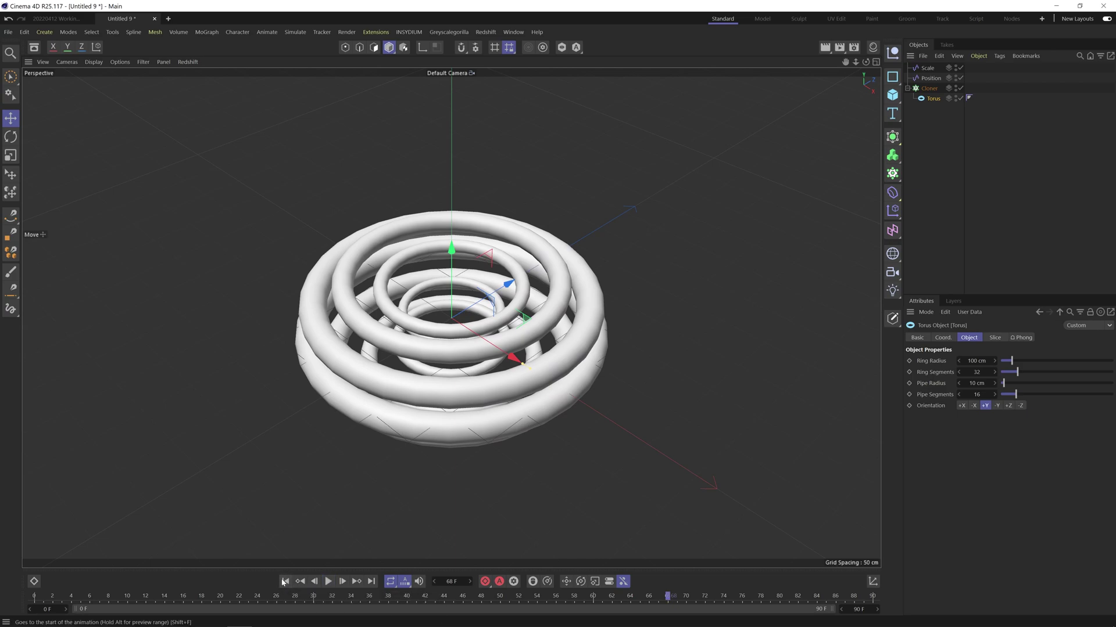
- Hide the Cloner and add a Sweep object through the sw command
{"action": "left_click", "coordinate": [956, 88]}
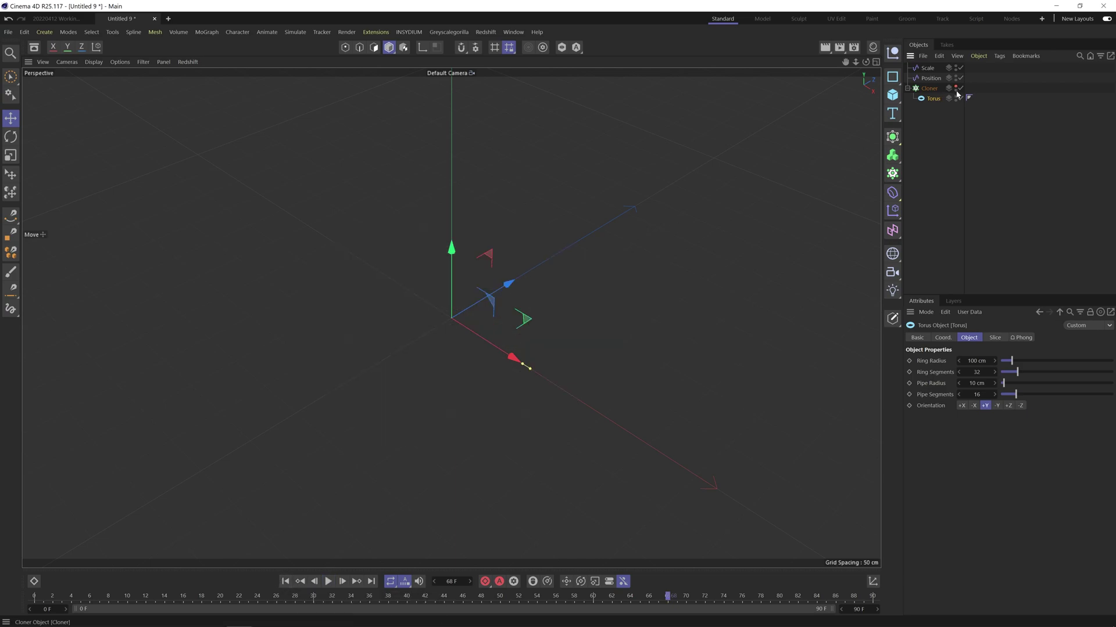
{"action": "left_click", "coordinate": [946, 139]}
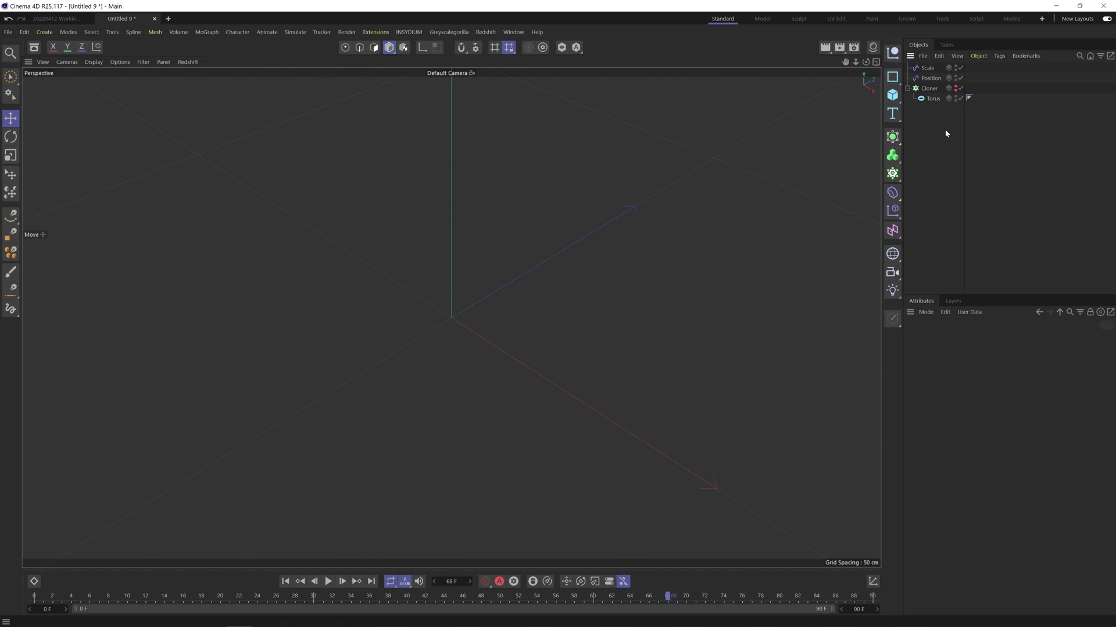
{"action": "key", "text": "shift+c"}
{"action": "type", "text": "sweep"}
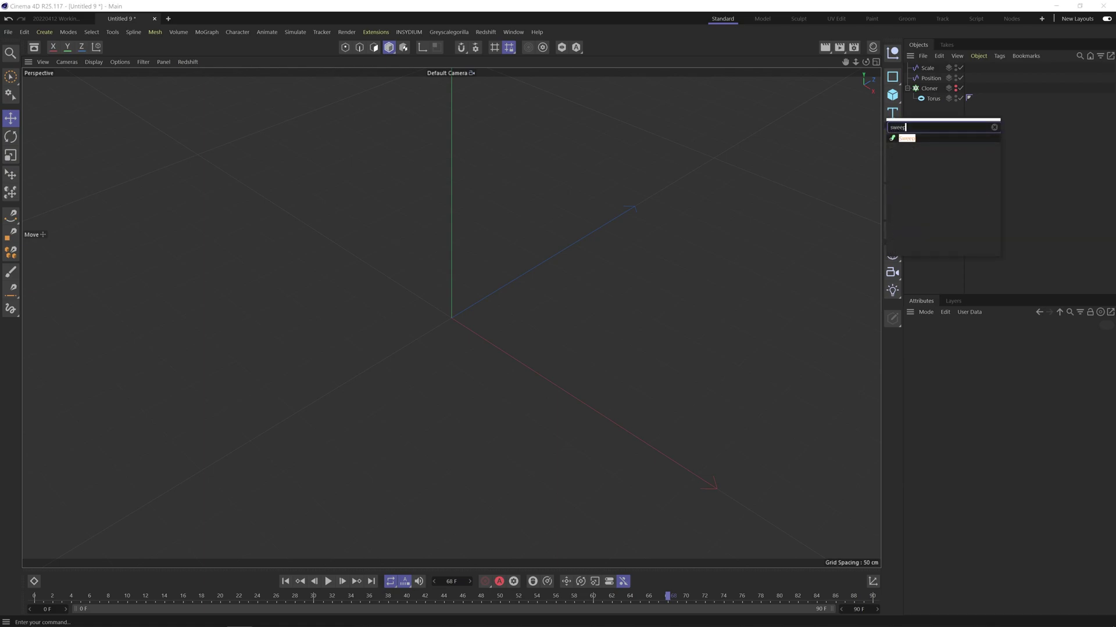
{"action": "key", "text": "Return"}
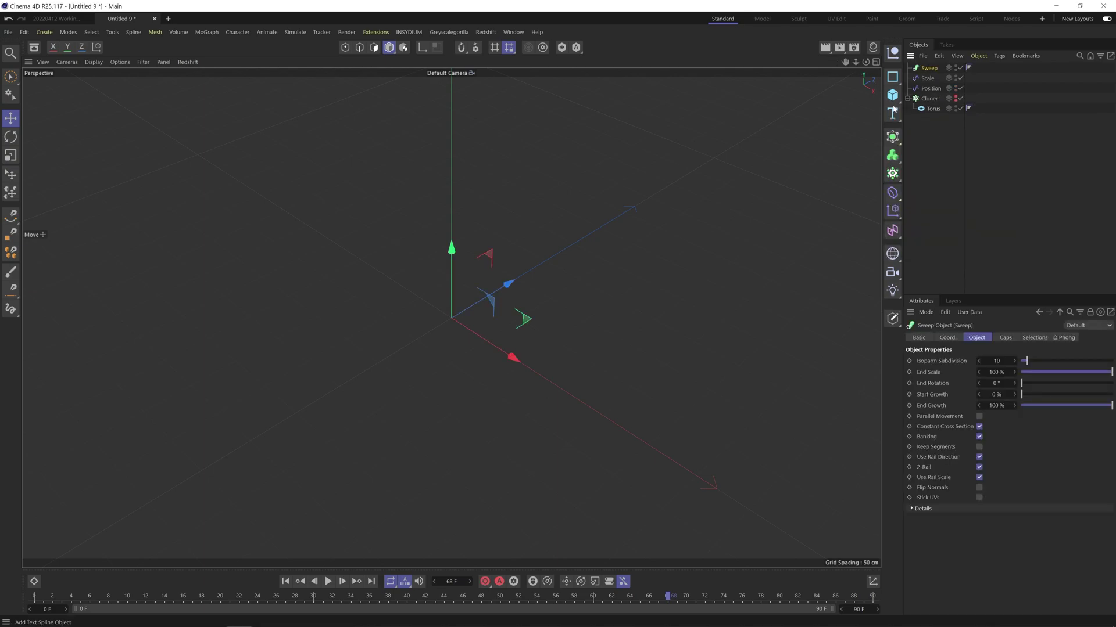
- Add two Circle splines and place them inside the Sweep
{"action": "left_click", "coordinate": [892, 76]}
{"action": "left_click", "coordinate": [990, 90]}
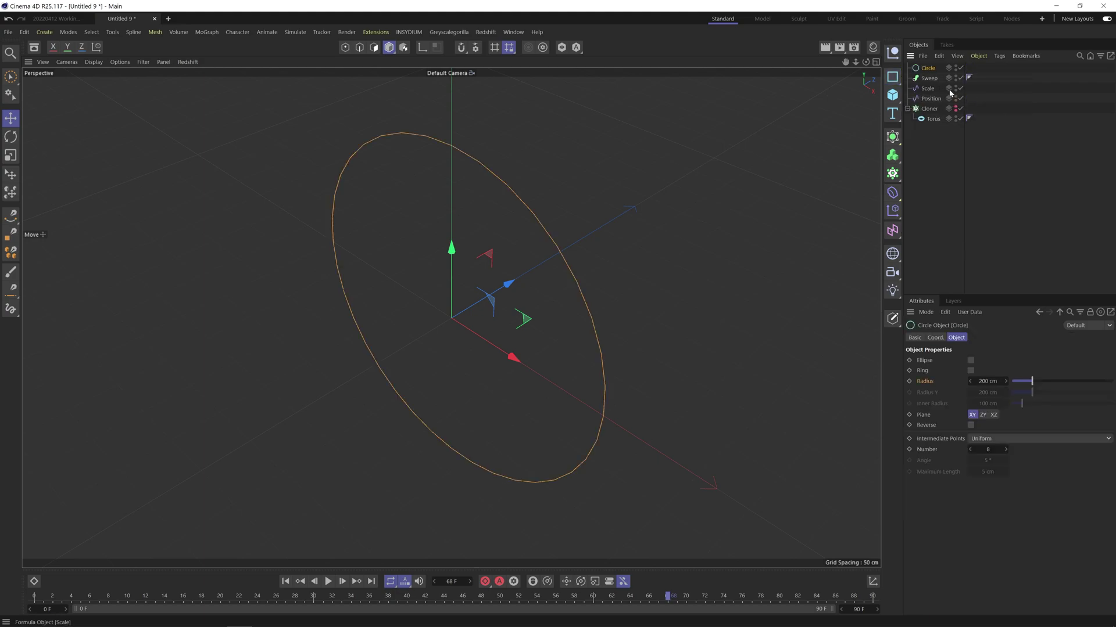
{"action": "left_click", "coordinate": [892, 77]}
{"action": "left_click", "coordinate": [989, 92]}
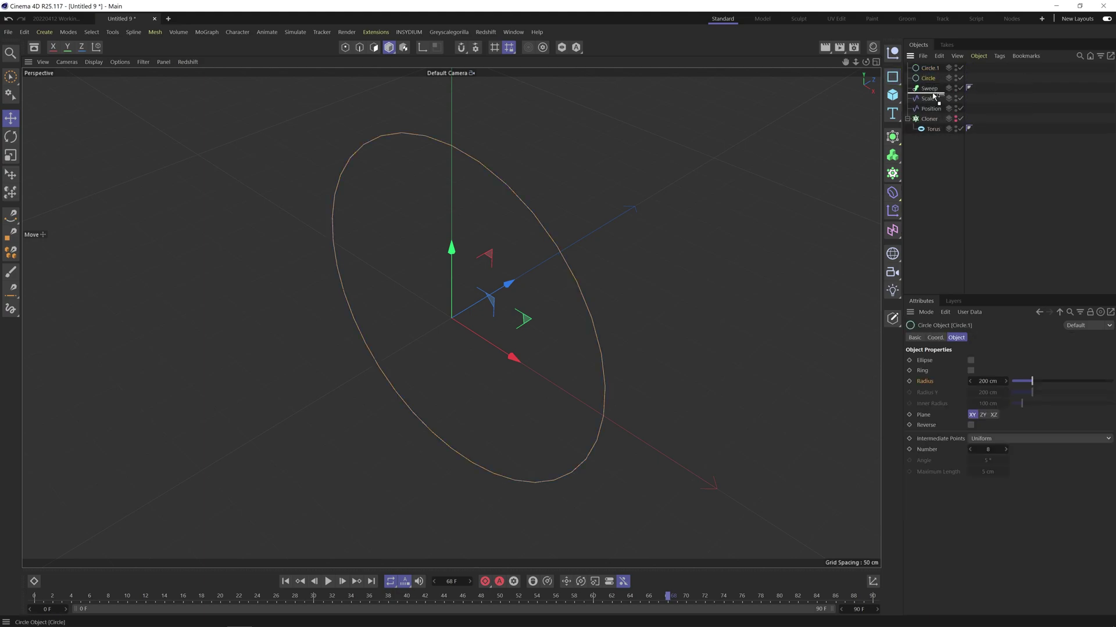
{"action": "left_click_drag", "start_coordinate": [933, 96], "coordinate": [933, 81]}
- Set the radius of both Circle and Circle.1 to 100 cm
{"action": "left_click", "coordinate": [987, 381]}
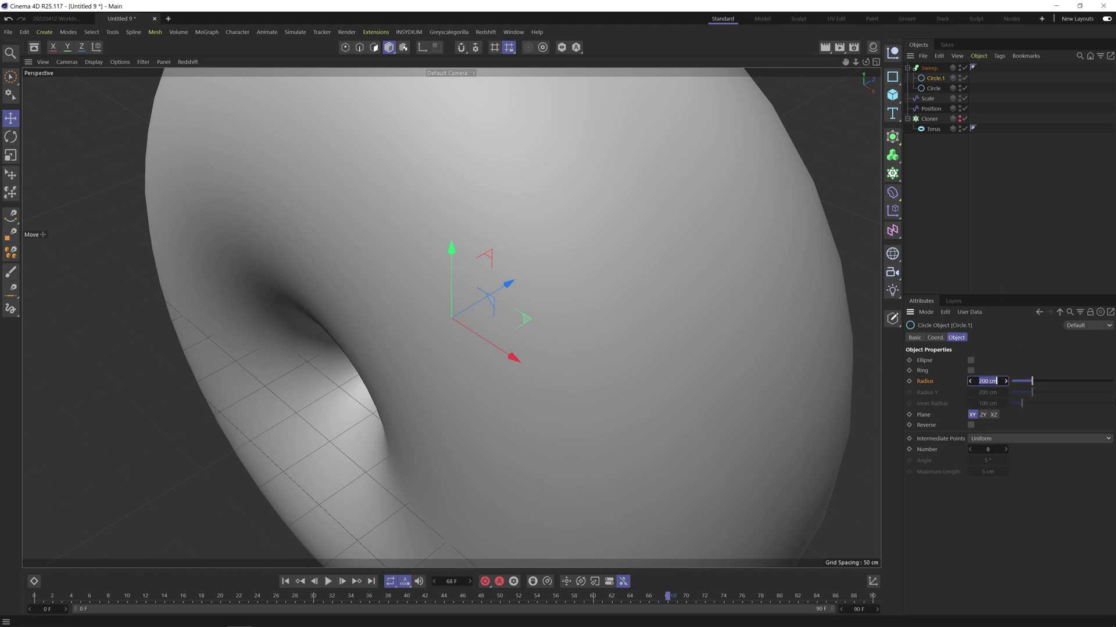
{"action": "key", "text": "Return"}
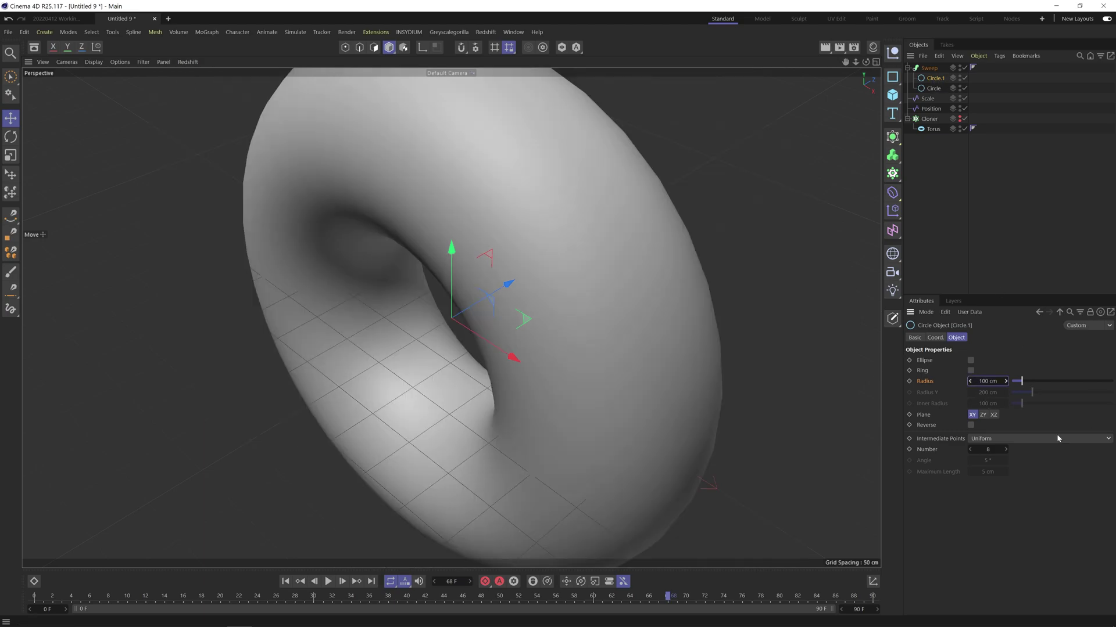
{"action": "left_click", "coordinate": [934, 88]}
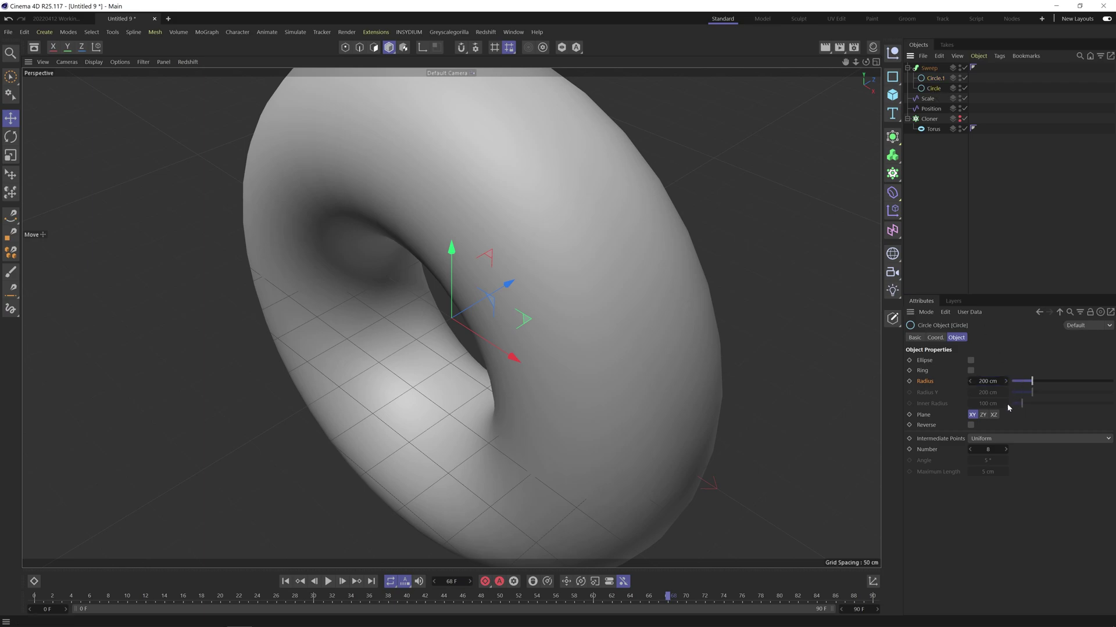
{"action": "left_click", "coordinate": [988, 381]}
{"action": "type", "text": "100"}
{"action": "key", "text": "Return"}
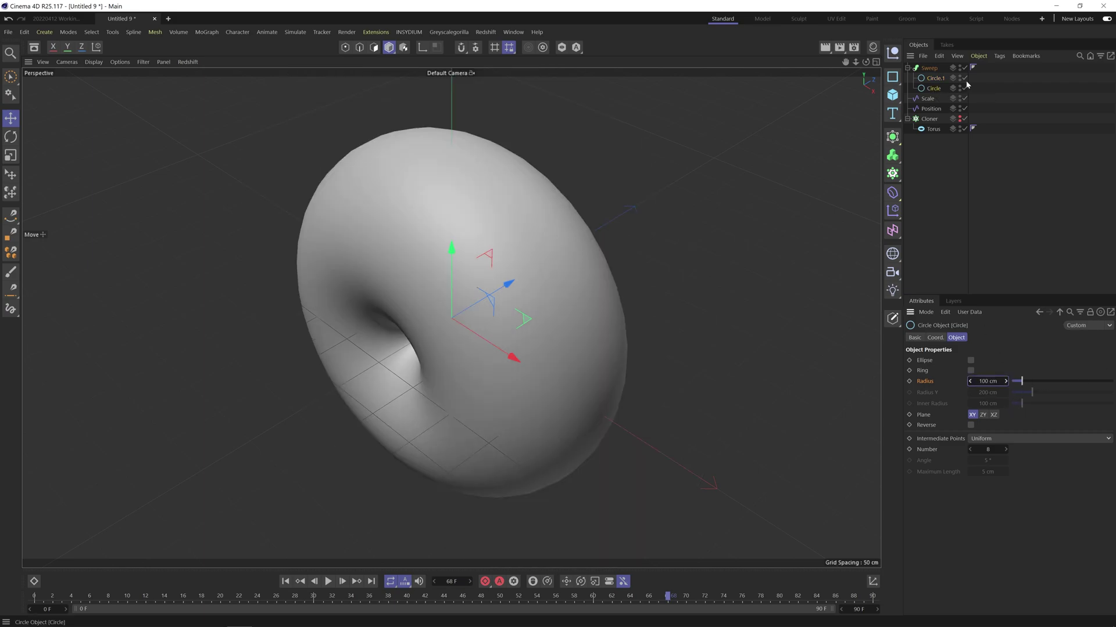
{"action": "left_click", "coordinate": [935, 78]}
{"action": "left_click", "coordinate": [987, 381]}
{"action": "type", "text": "10"}
{"action": "key", "text": "Return"}
{"action": "left_click", "coordinate": [993, 414]}
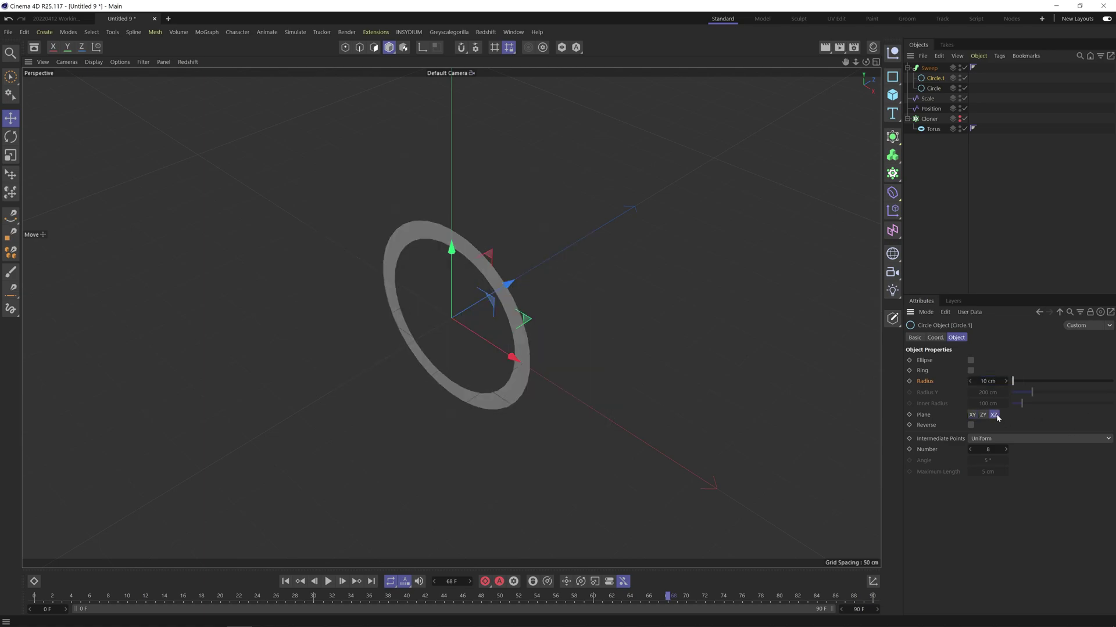
{"action": "left_click", "coordinate": [972, 415]}
{"action": "left_click", "coordinate": [934, 88]}
{"action": "left_click", "coordinate": [993, 415]}
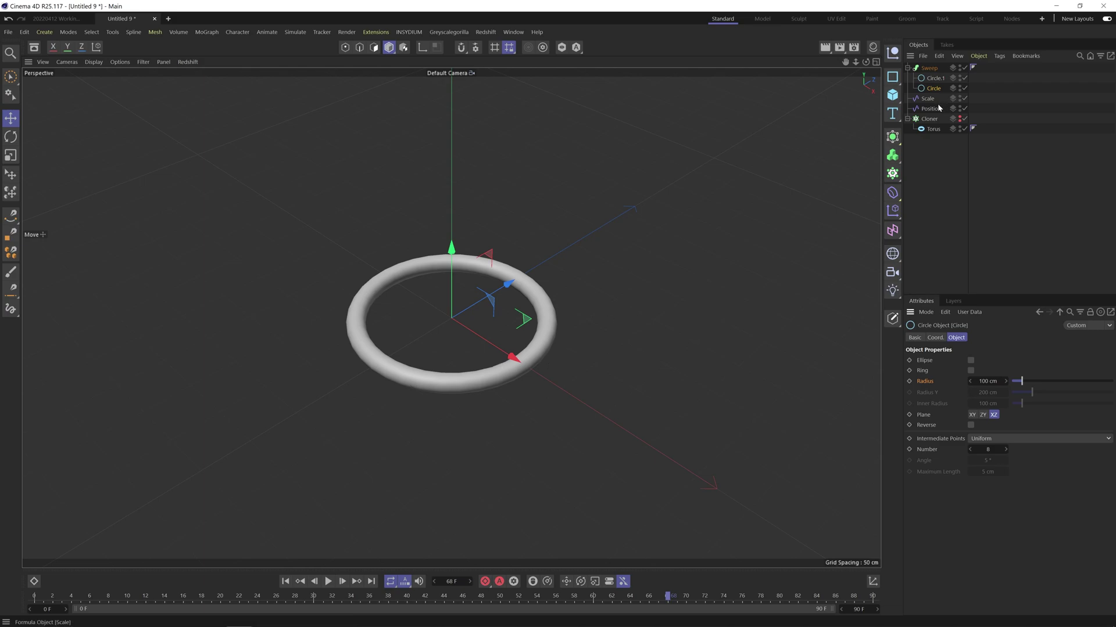
{"action": "left_click", "coordinate": [936, 78]}
{"action": "left_click", "coordinate": [964, 78]}
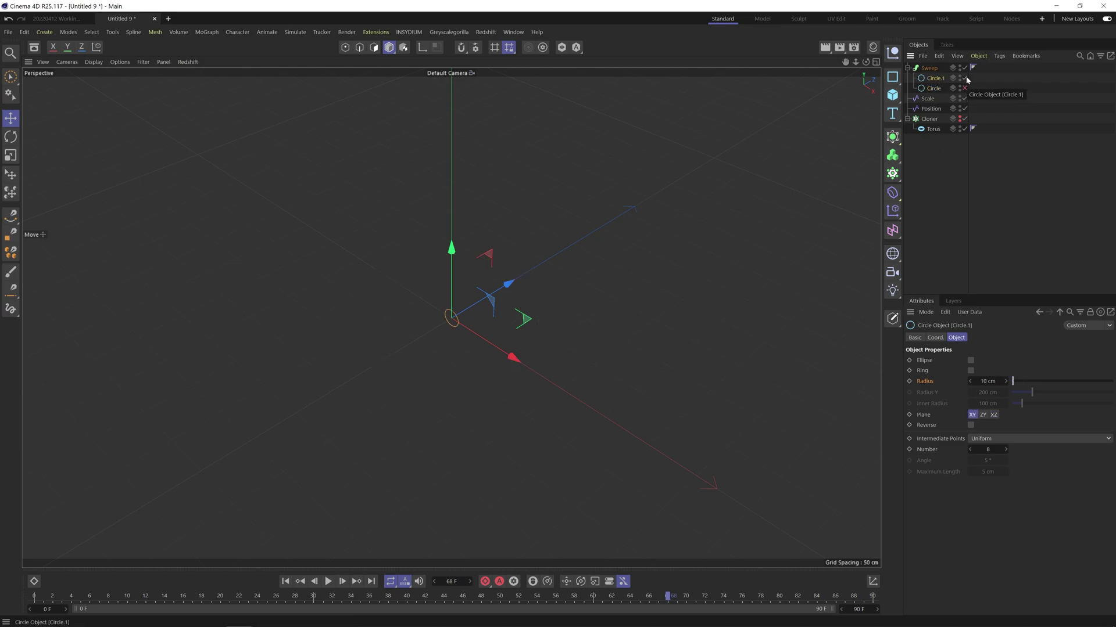
{"action": "left_click", "coordinate": [964, 78]}
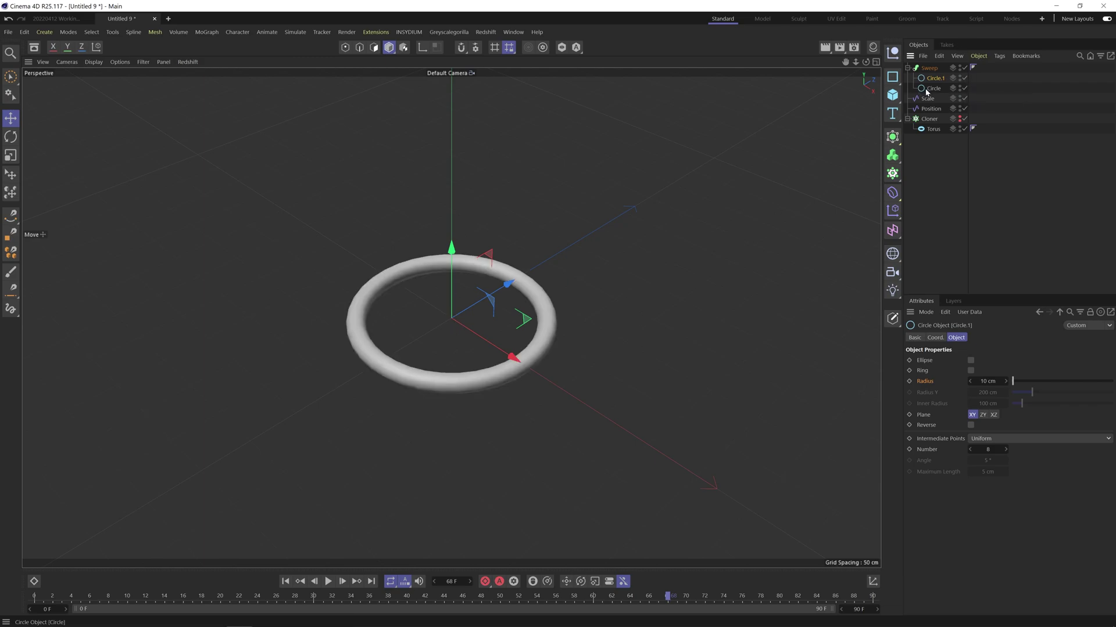
{"action": "left_click", "coordinate": [928, 69]}
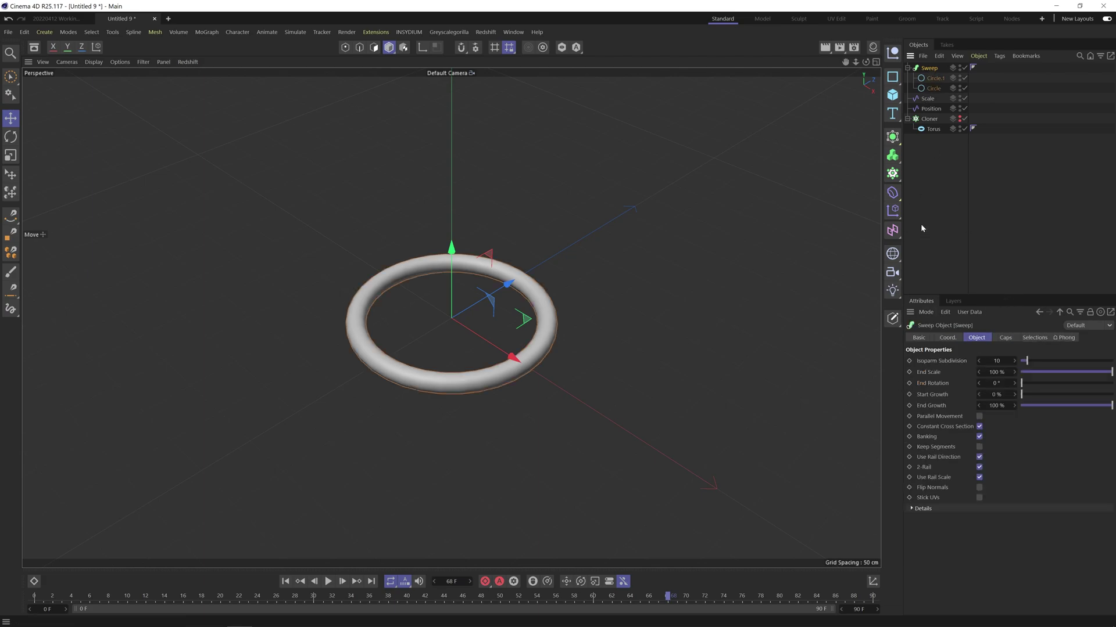
{"action": "left_click", "coordinate": [935, 77]}
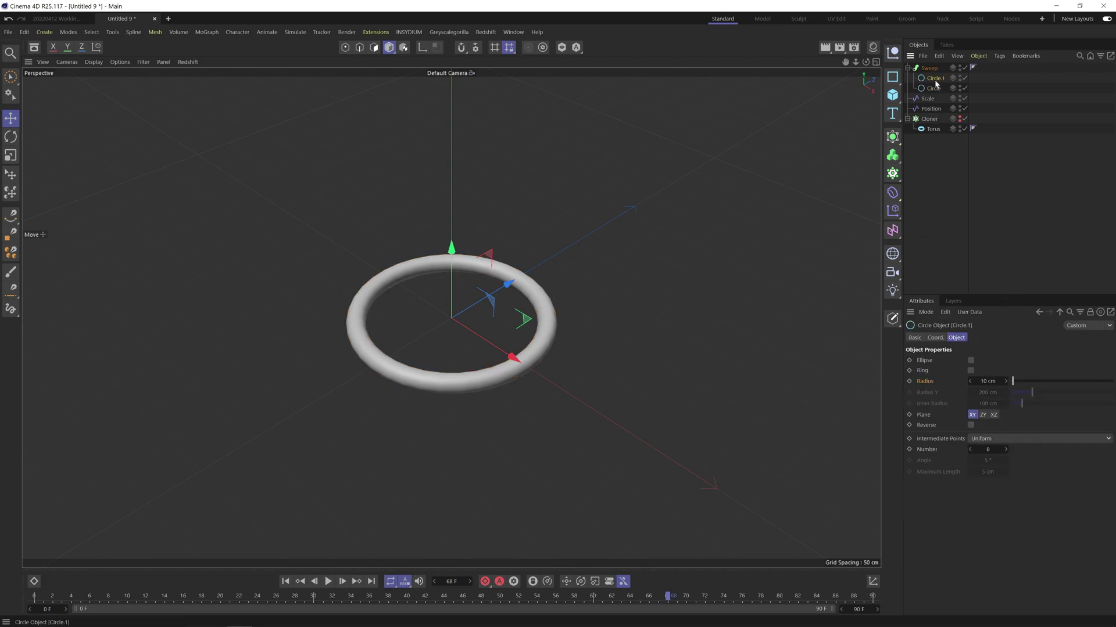
{"action": "left_click", "coordinate": [935, 88]}
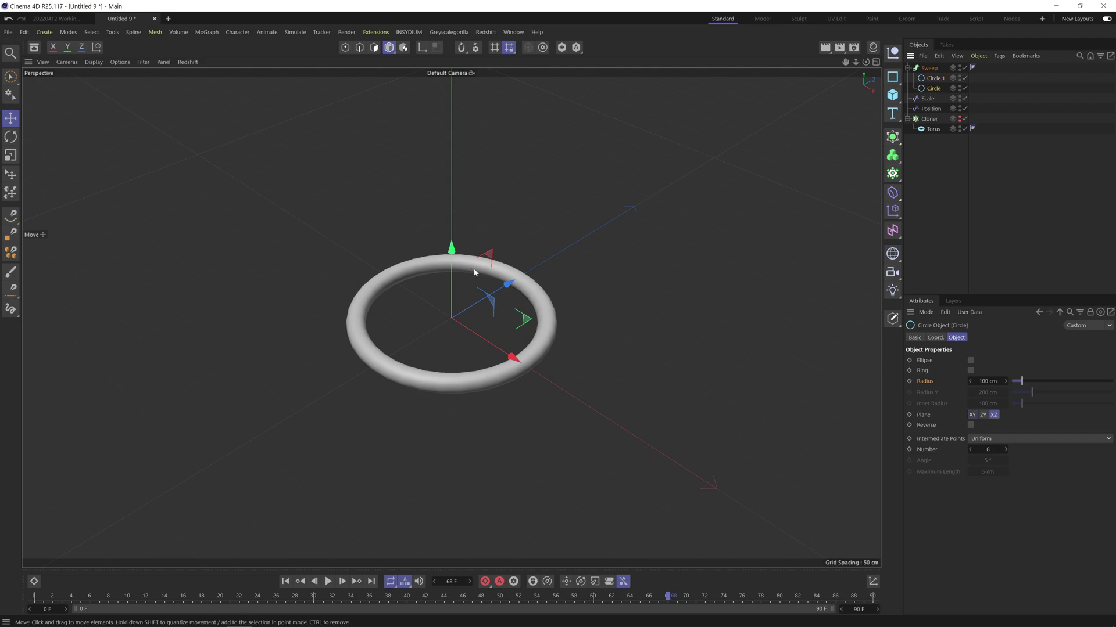
- Create a new Cloner inside the Sweep holding the path circle
{"action": "key", "text": "shift+c"}
{"action": "type", "text": "cloner"}
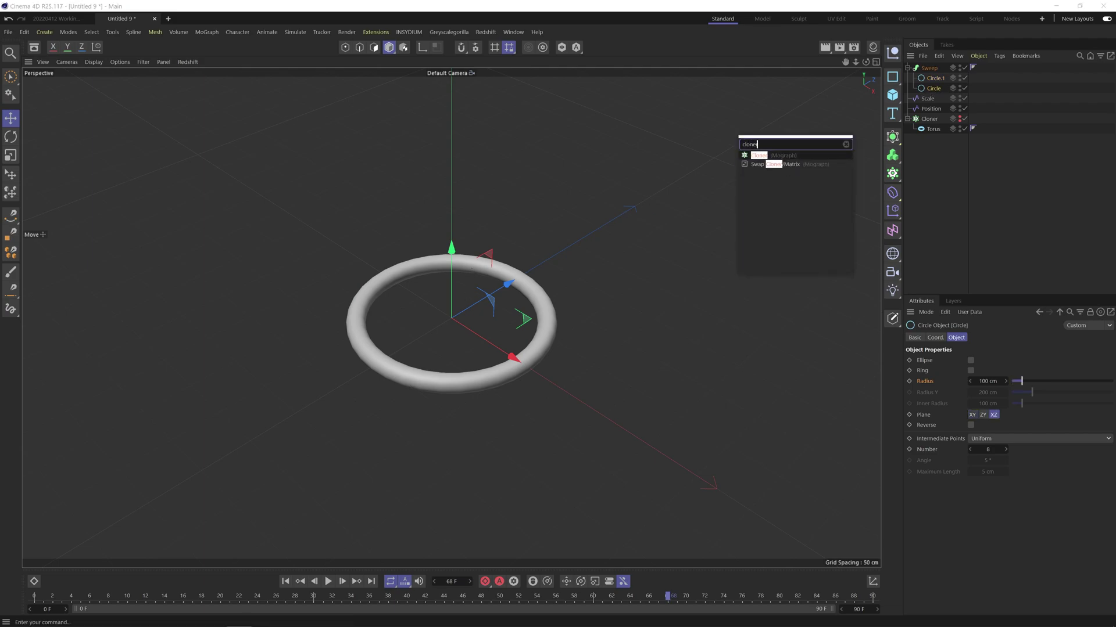
{"action": "key", "text": "Return"}
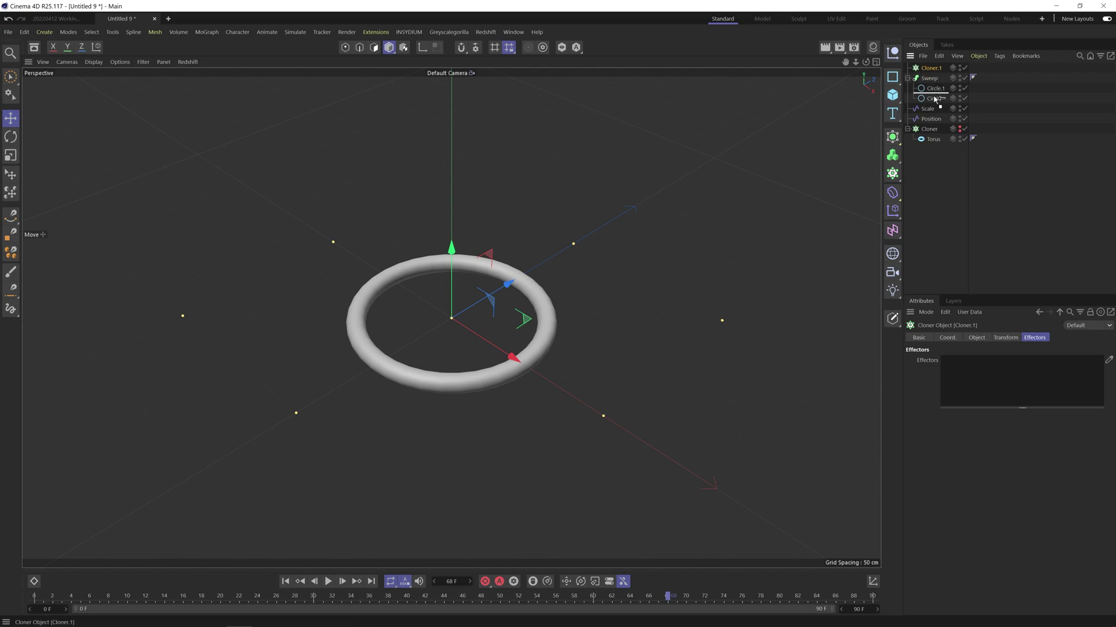
{"action": "left_click_drag", "start_coordinate": [935, 99], "coordinate": [936, 92]}
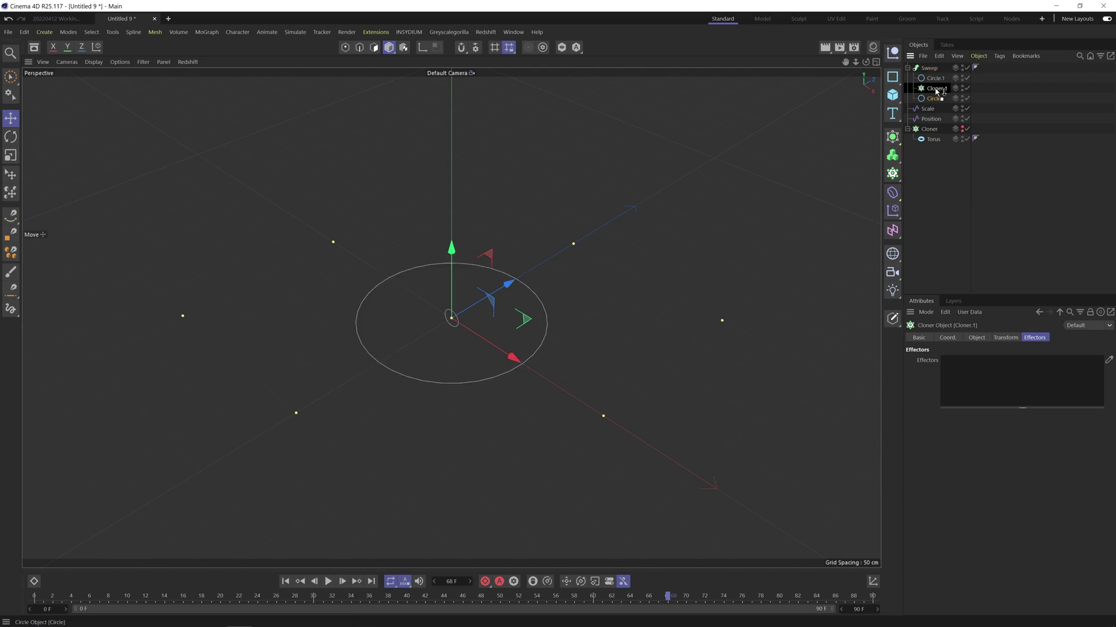
- Set Cloner.1 to Linear with 8 clones and 0 spacing, and apply the Scale effector
{"action": "left_click", "coordinate": [976, 337]}
{"action": "left_click", "coordinate": [986, 360]}
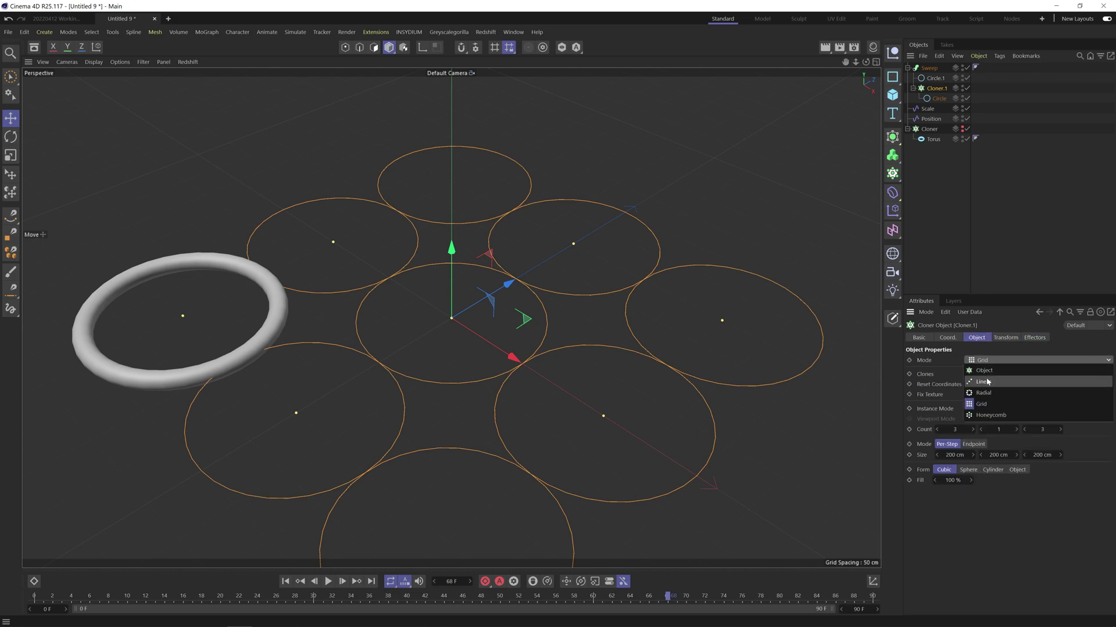
{"action": "left_click", "coordinate": [983, 382]}
{"action": "type", "text": "8"}
{"action": "key", "text": "Return"}
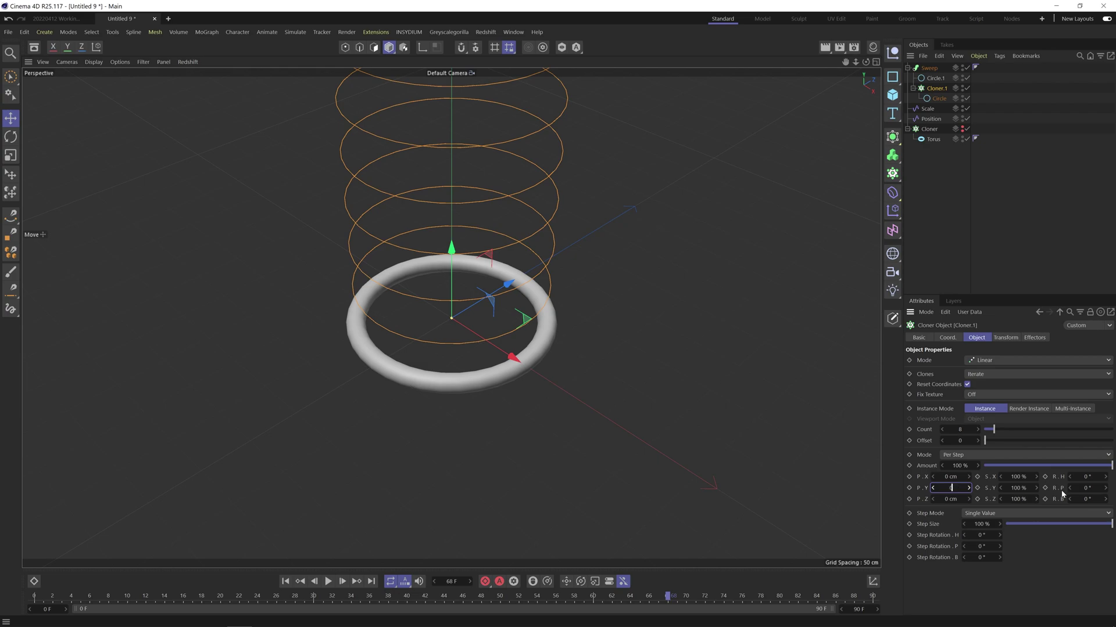
{"action": "type", "text": "0"}
{"action": "key", "text": "Return"}
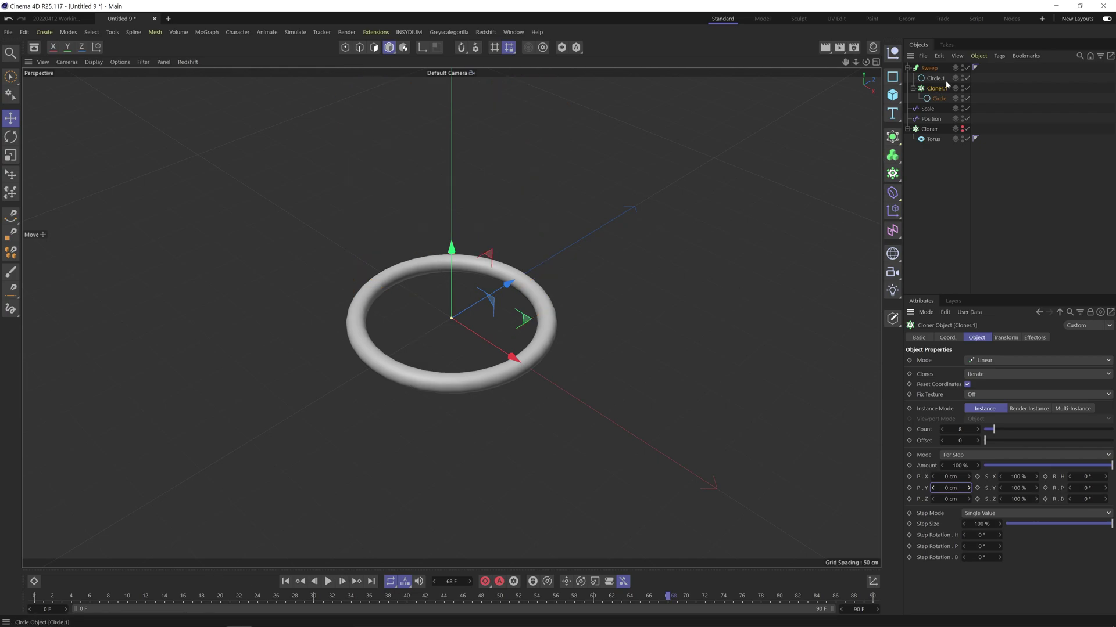
{"action": "left_click", "coordinate": [1034, 337]}
{"action": "left_click_drag", "start_coordinate": [928, 108], "coordinate": [977, 375]}
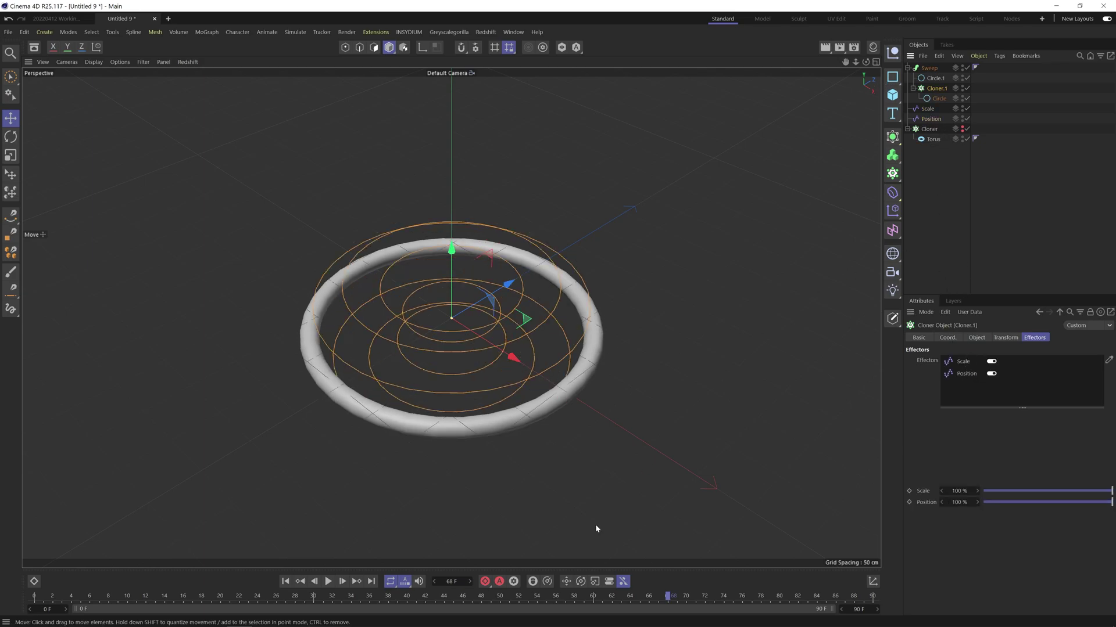
- Preview the animated rings while inspecting both circles, then stop playback and open the command search
{"action": "left_click", "coordinate": [328, 581]}
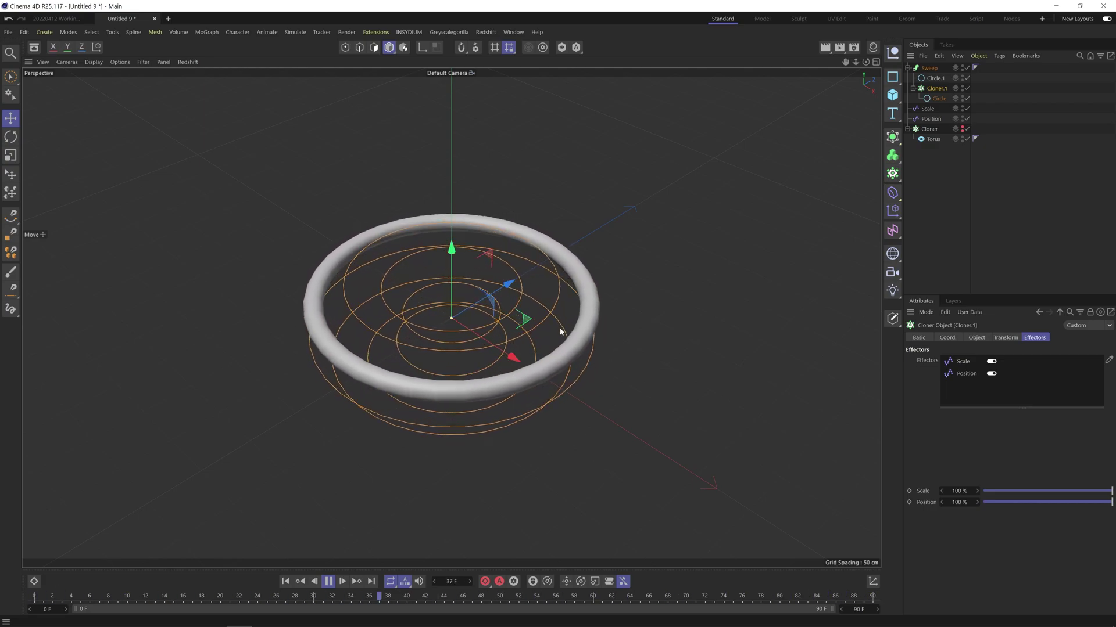
{"action": "left_click", "coordinate": [934, 78]}
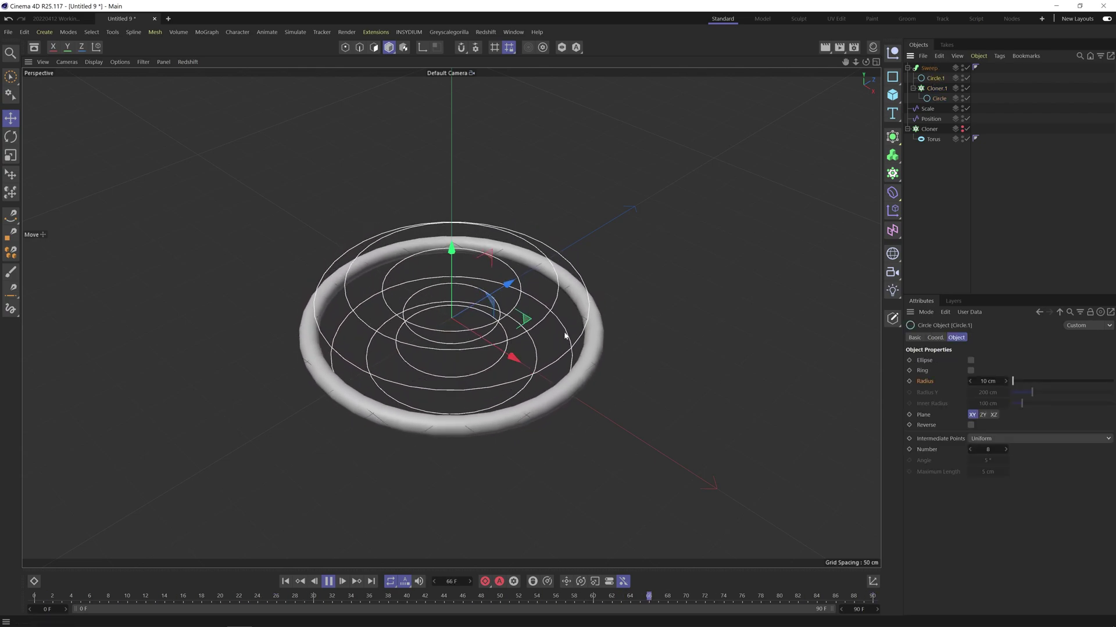
{"action": "left_click", "coordinate": [938, 98]}
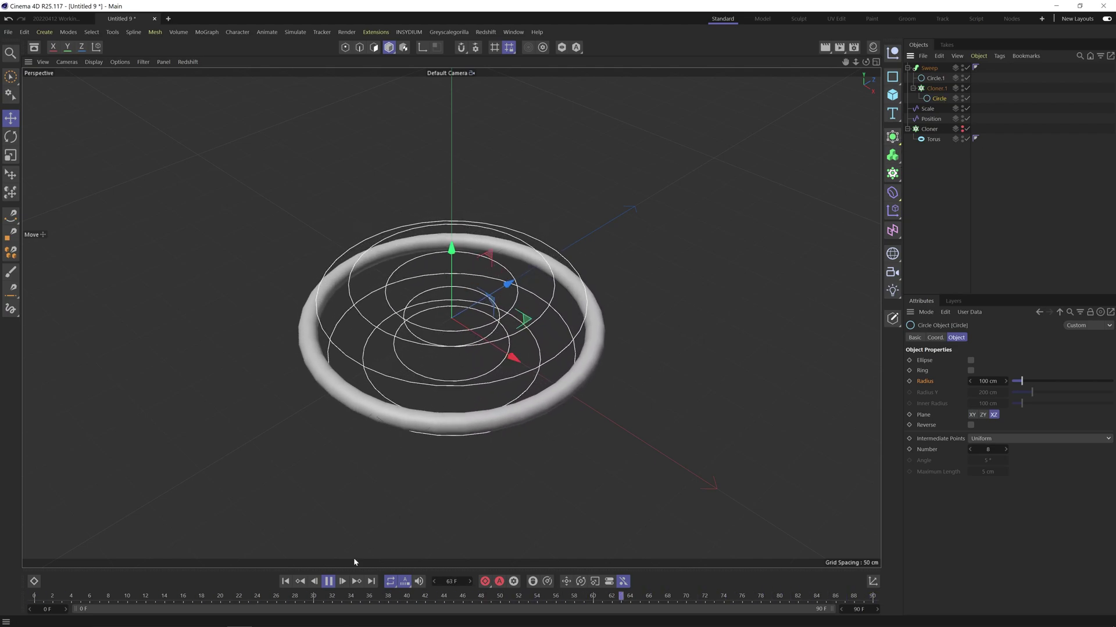
{"action": "key", "text": "F8"}
{"action": "key", "text": "shift+c"}
- Create a Connect object and parent Cloner.1 under it inside the Sweep
{"action": "type", "text": "connect"}
{"action": "key", "text": "Return"}
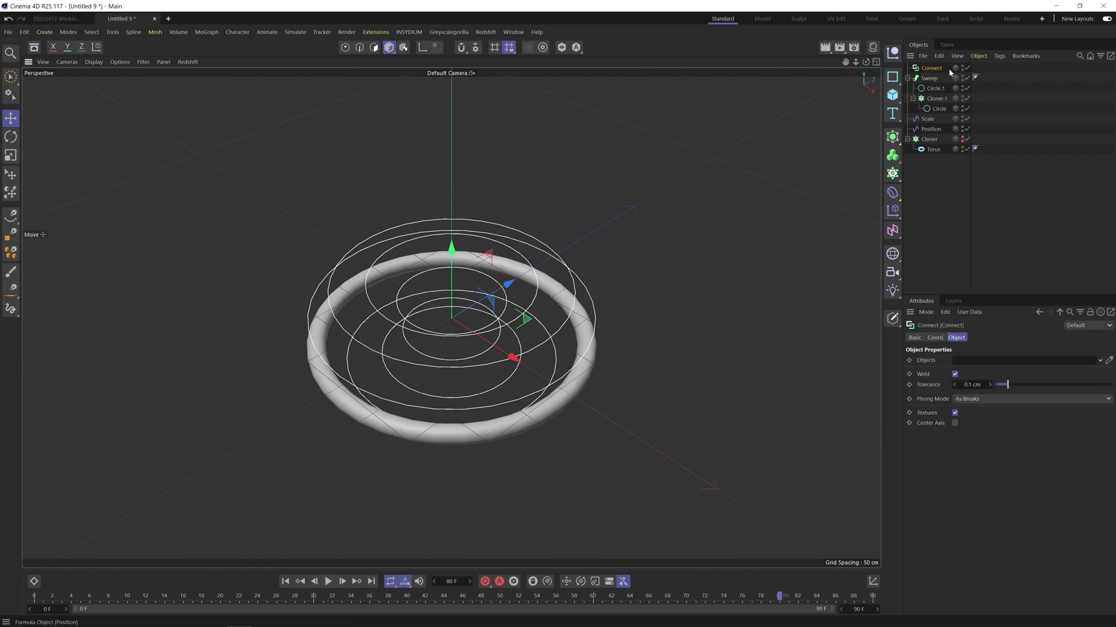
{"action": "left_click_drag", "start_coordinate": [932, 68], "coordinate": [937, 92]}
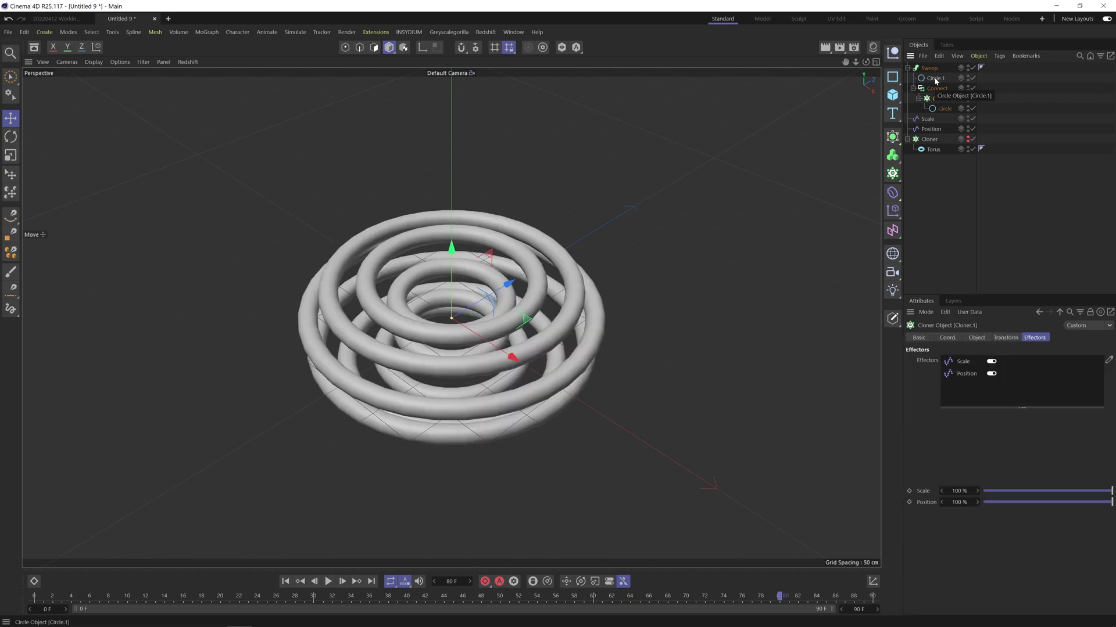
- Raise the Circle.1 profile radius to 16 cm for thicker rings
{"action": "left_click", "coordinate": [936, 79]}
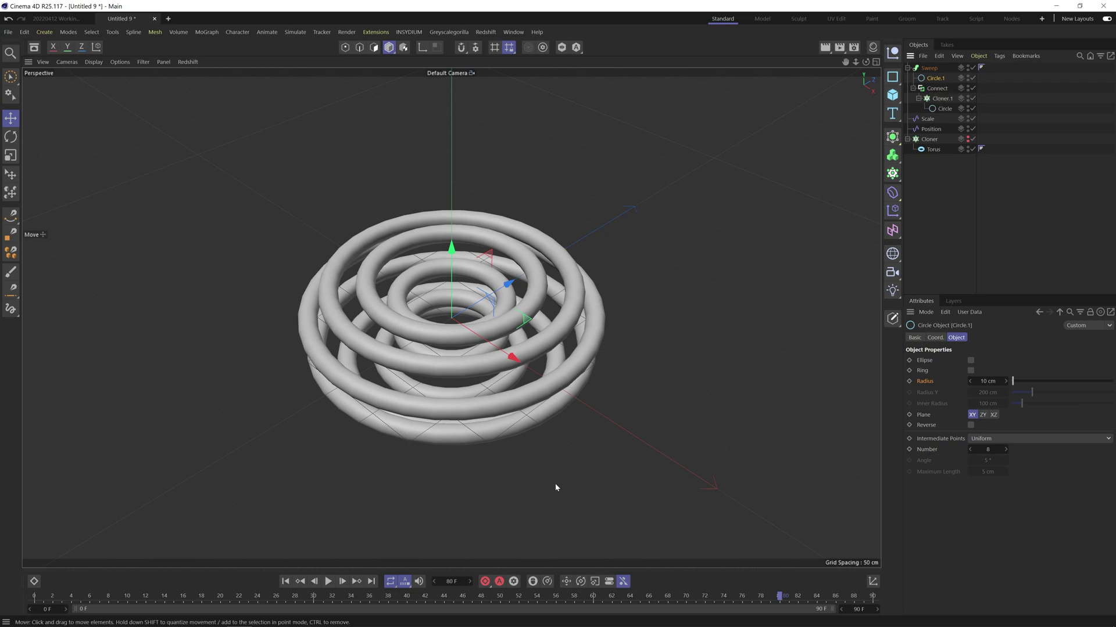
{"action": "key", "text": "F8"}
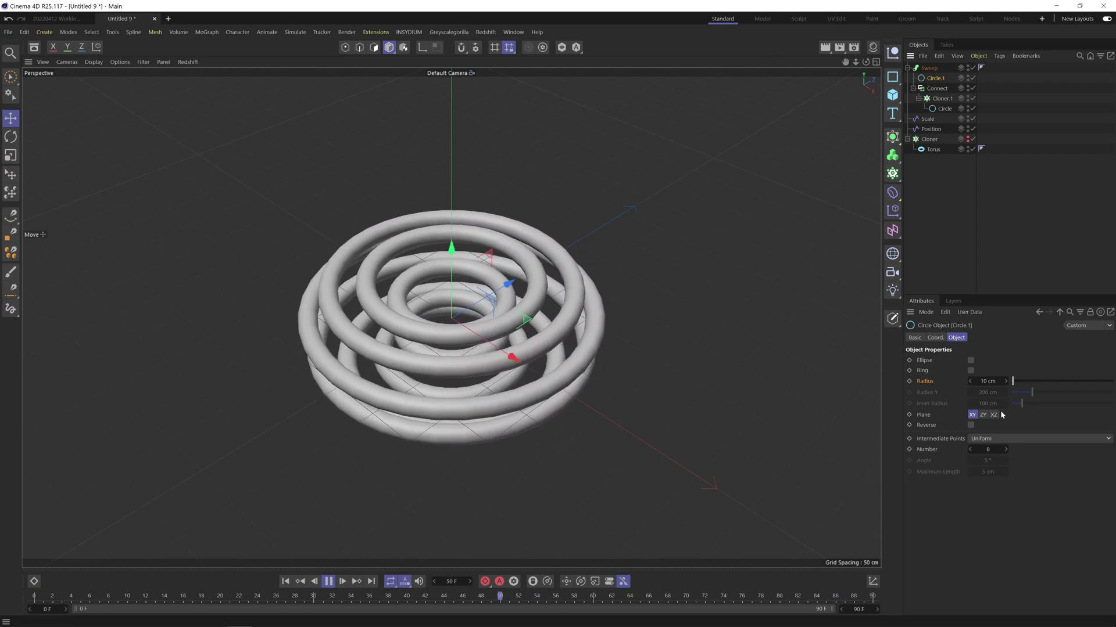
{"action": "left_click", "coordinate": [1006, 382]}
{"action": "left_click", "coordinate": [1006, 382]}
{"action": "left_click", "coordinate": [1006, 381]}
{"action": "left_click", "coordinate": [1006, 382]}
{"action": "left_click", "coordinate": [1006, 382]}
{"action": "left_click", "coordinate": [1006, 382]}
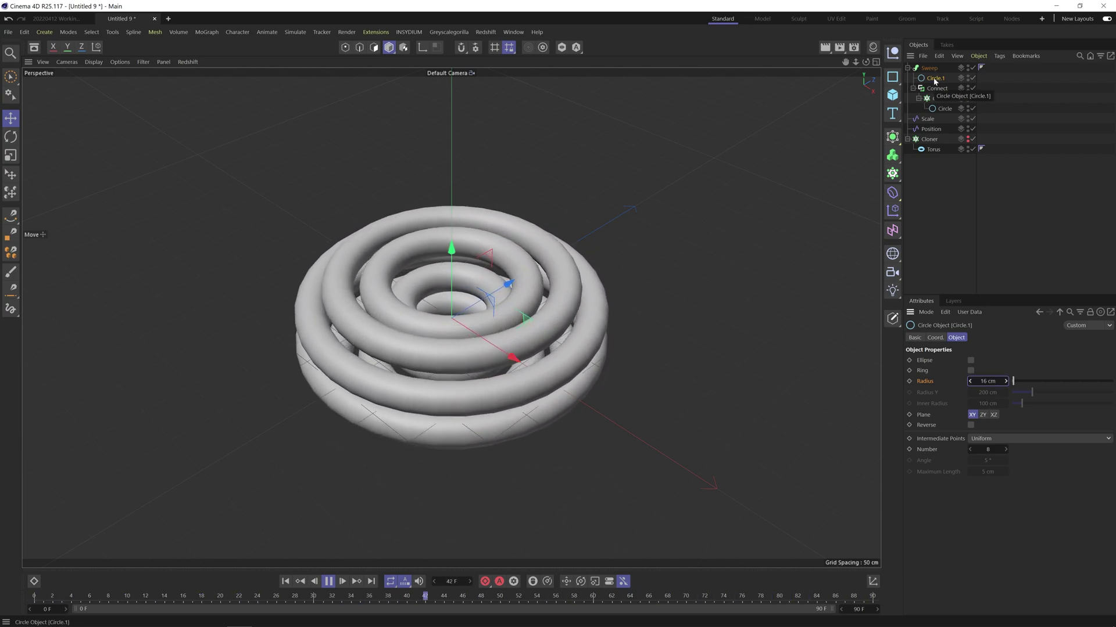
- In the Position formula effector's parameters, drag the P.Y offset up to 118 cm
{"action": "left_click", "coordinate": [931, 119]}
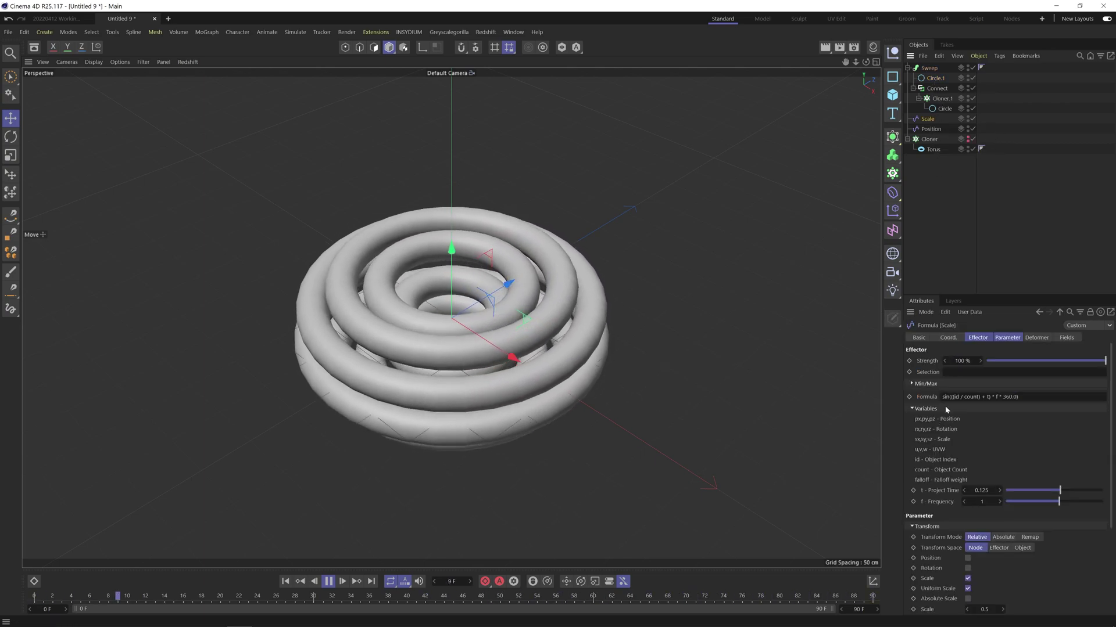
{"action": "left_click", "coordinate": [931, 129]}
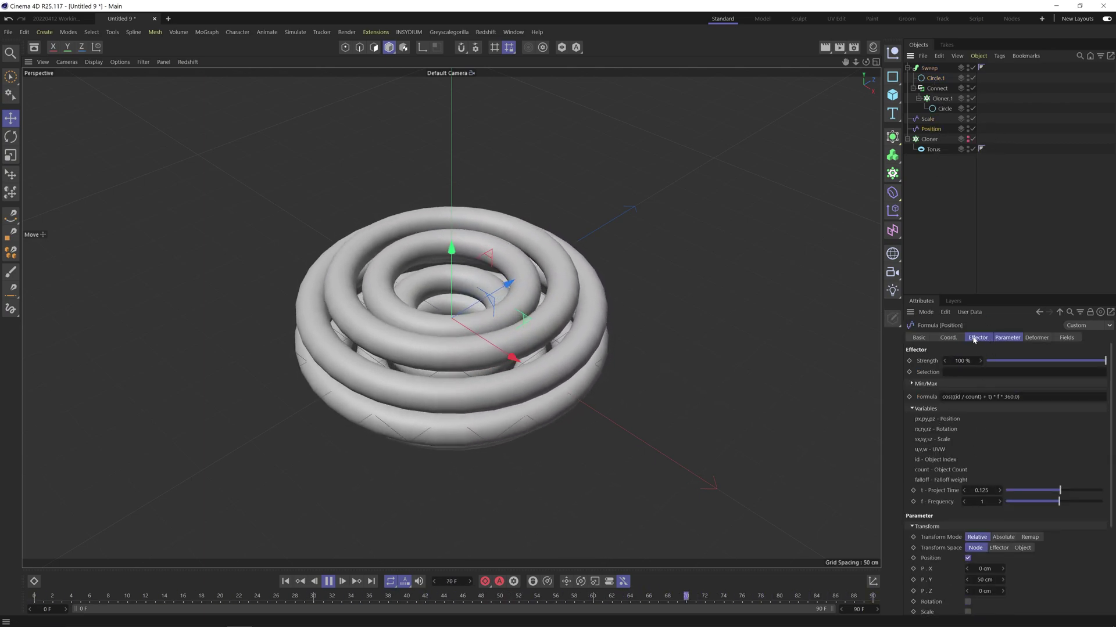
{"action": "left_click", "coordinate": [1007, 337]}
{"action": "left_click_drag", "start_coordinate": [982, 414], "coordinate": [1017, 413]}
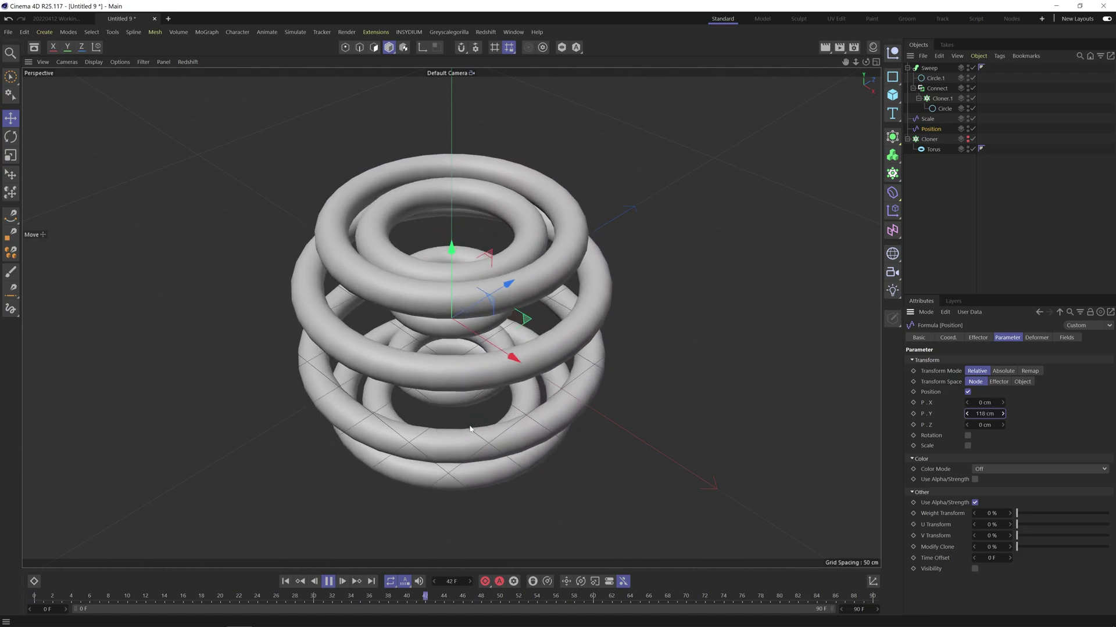
- Settle P.Y at 57 cm after trying 62 cm, then review the Position and Scale formulas
{"action": "type", "text": "62"}
{"action": "key", "text": "Return"}
{"action": "type", "text": "57"}
{"action": "key", "text": "Return"}
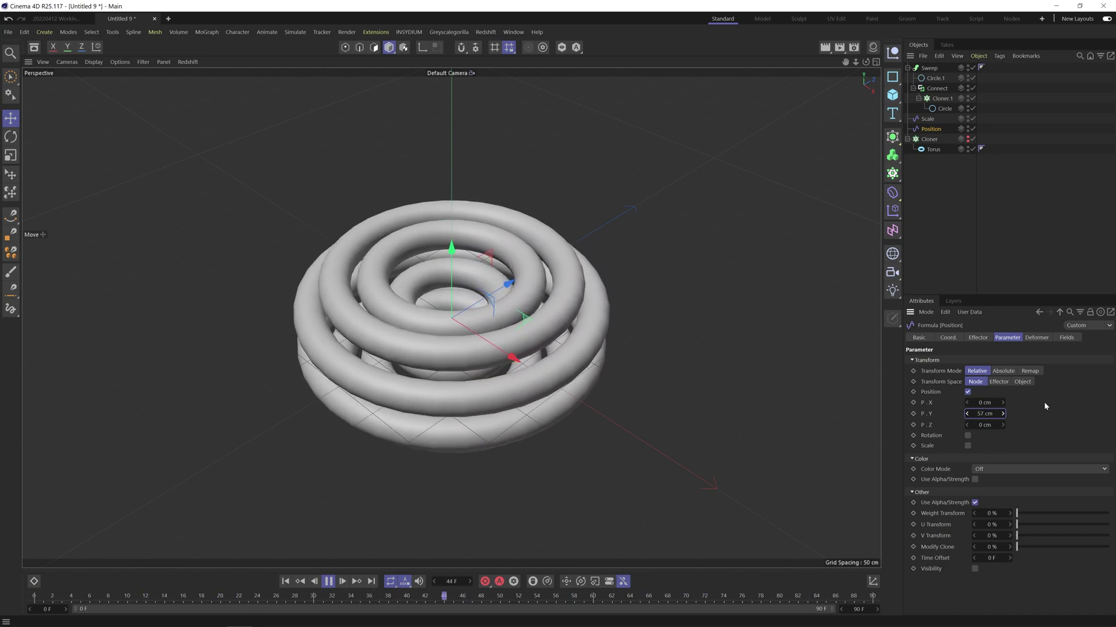
{"action": "left_click", "coordinate": [978, 338]}
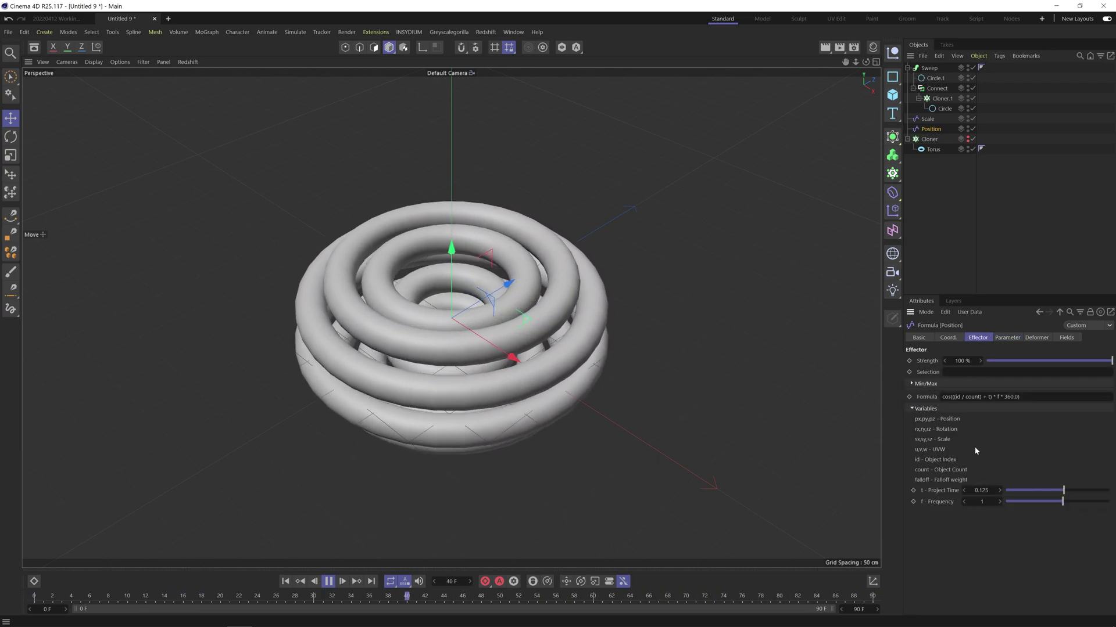
{"action": "left_click", "coordinate": [928, 119]}
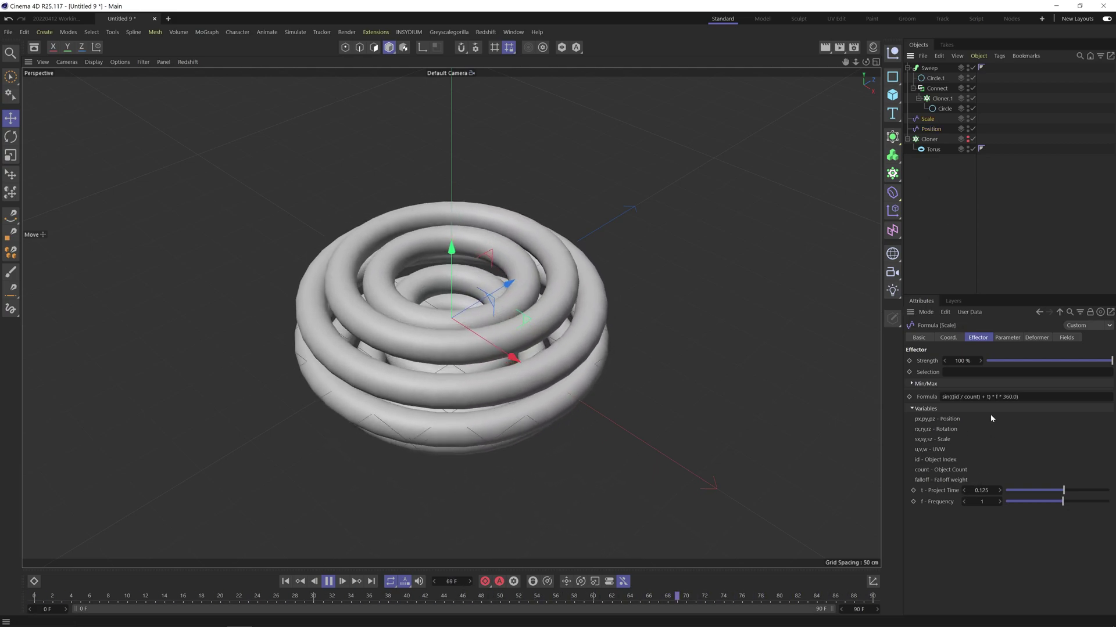